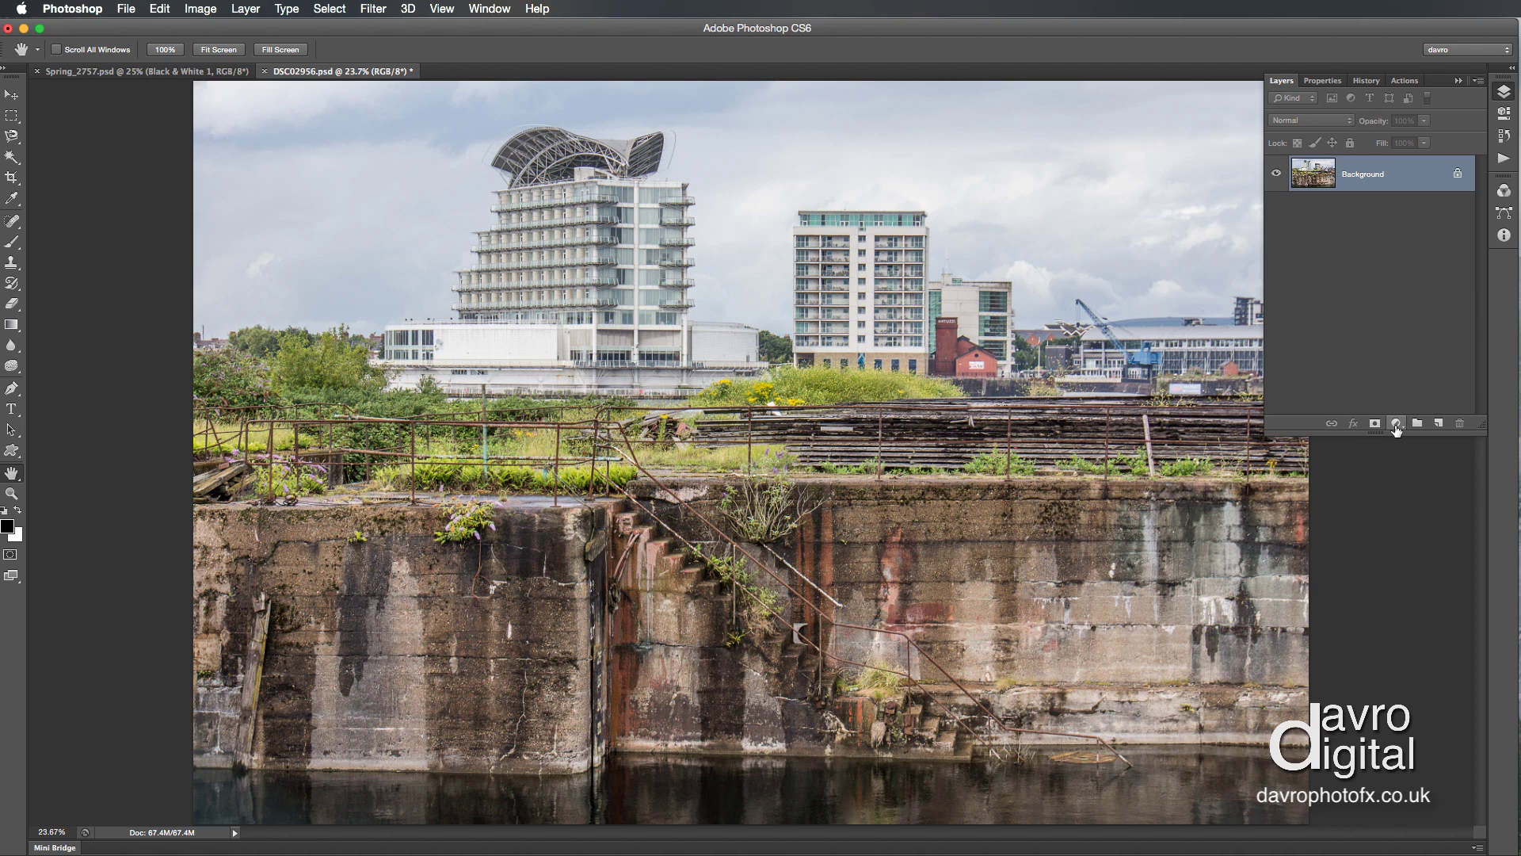
Add a Black & White adjustment layer to the dock photo
left_click(1396, 424)
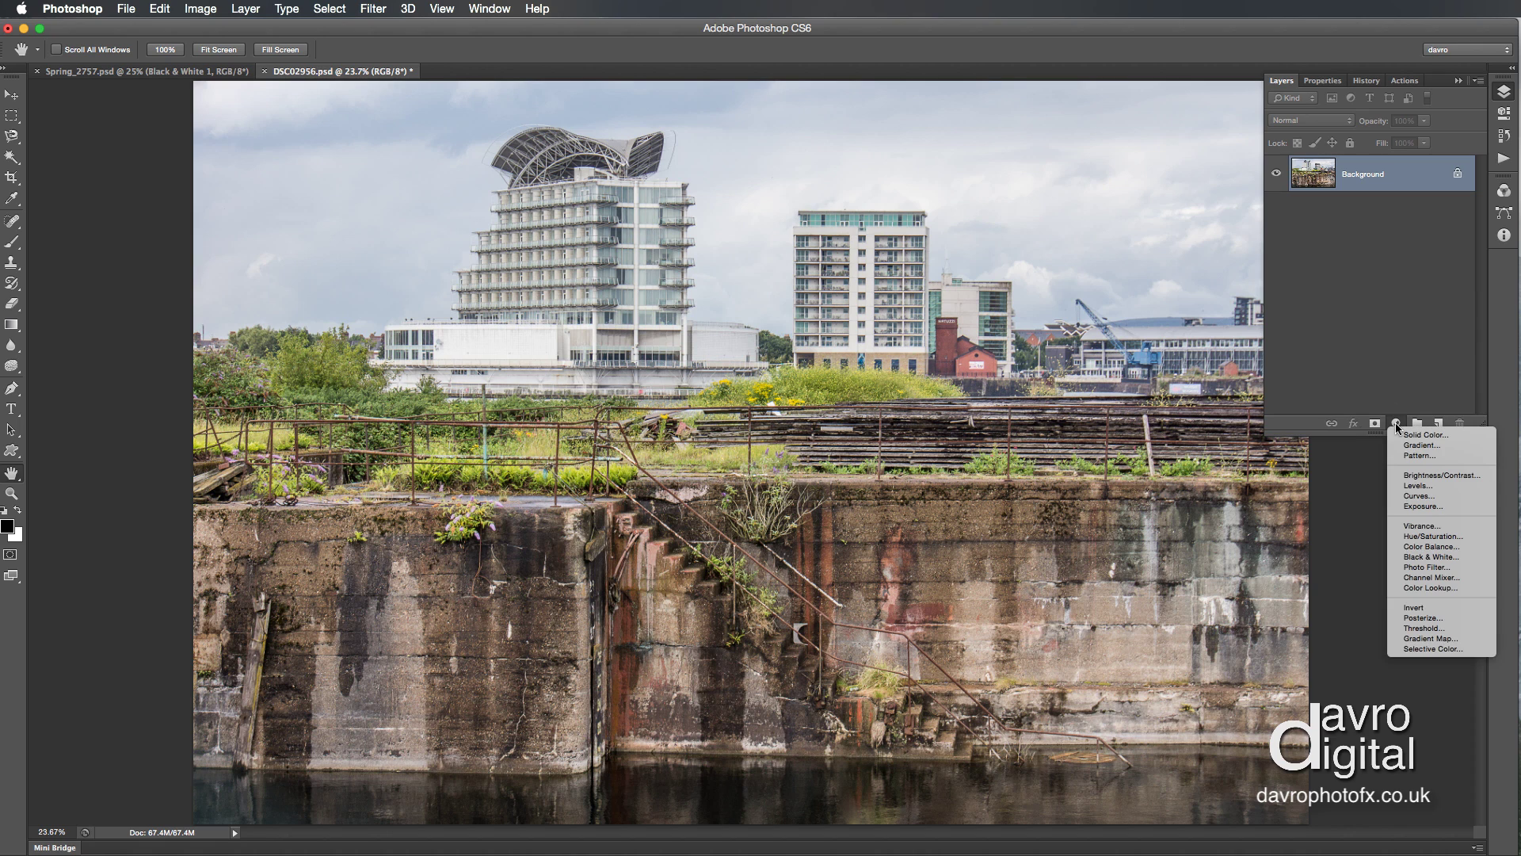
left_click(1397, 426)
left_click(1395, 422)
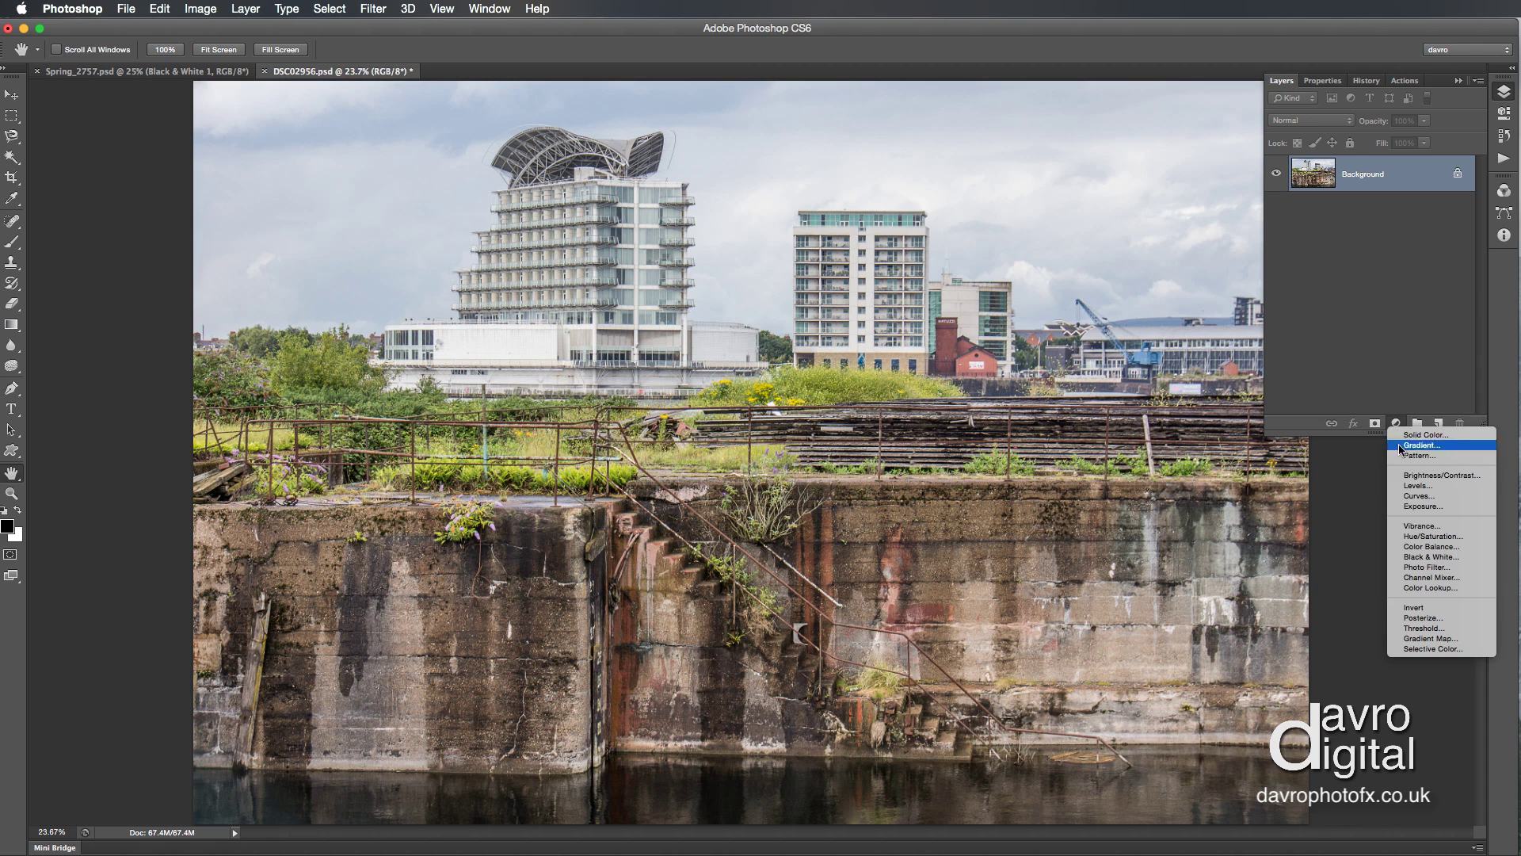
left_click(1420, 559)
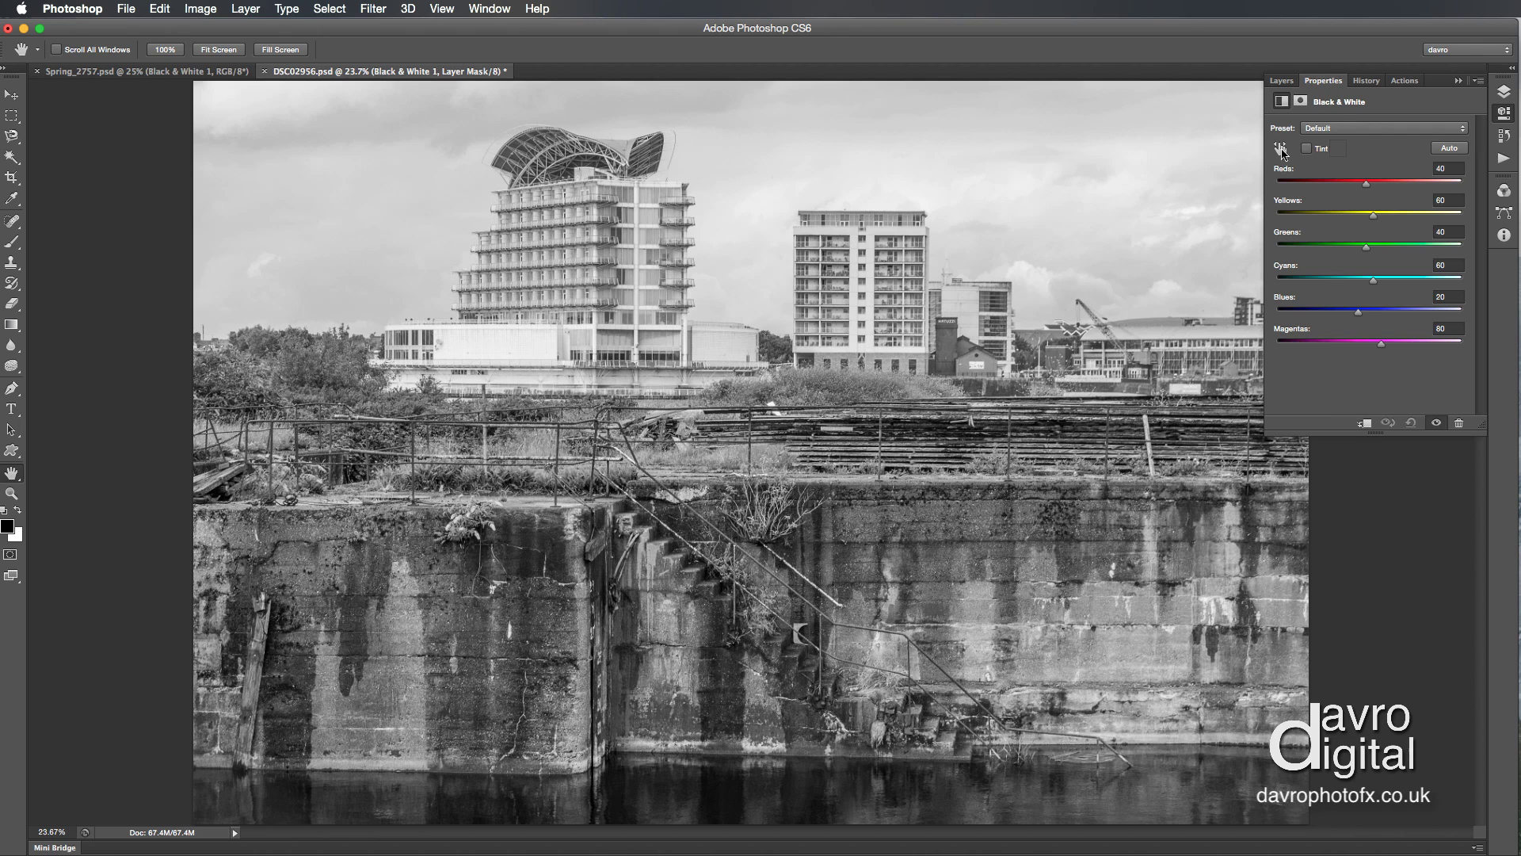
Set the Black & White 1 layer's blend mode to Luminosity
left_click(1277, 82)
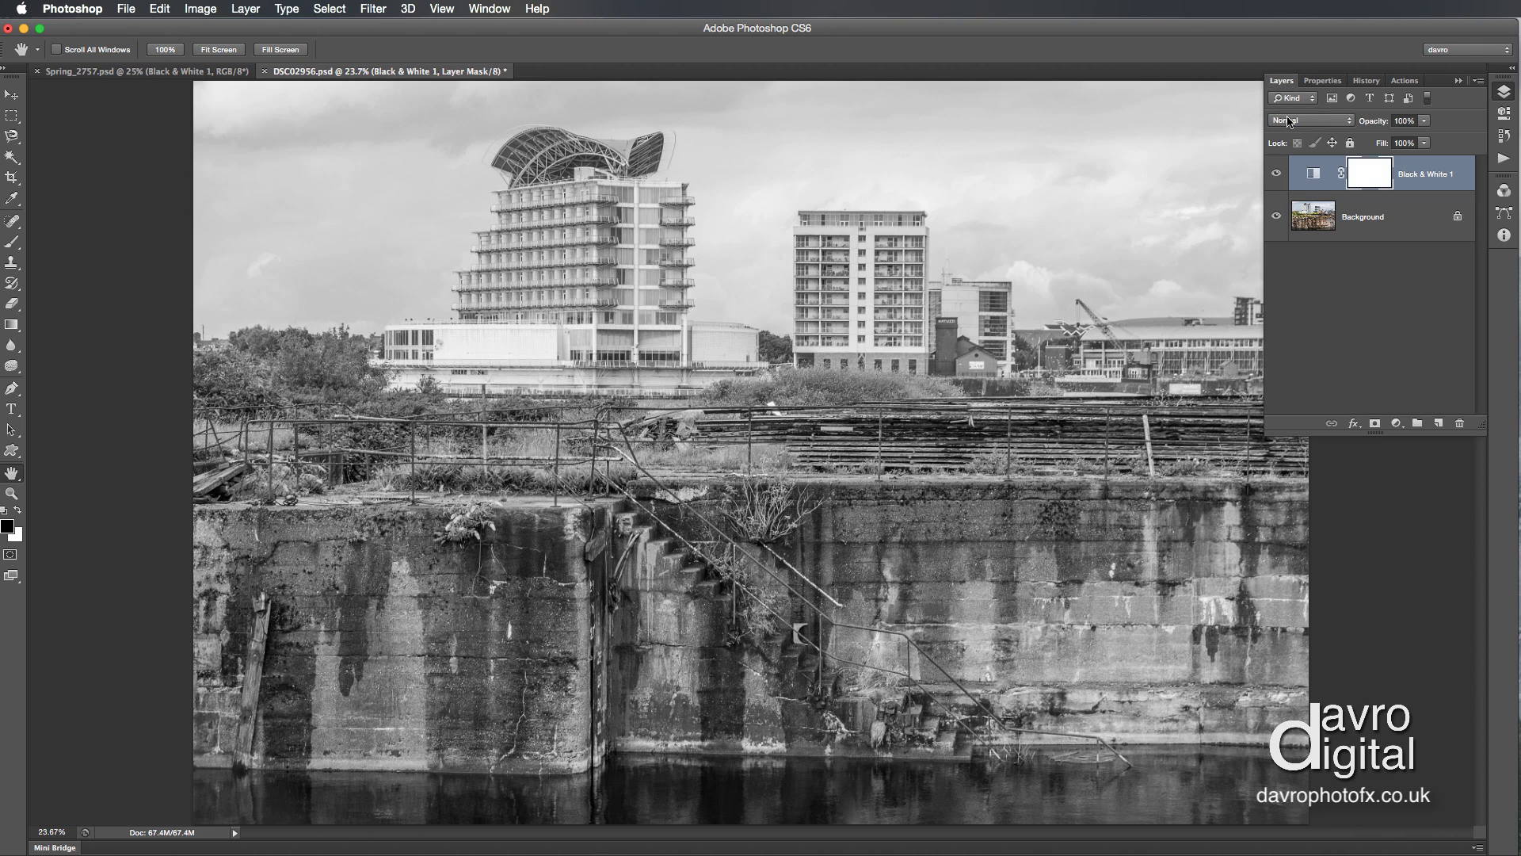
left_click(1285, 121)
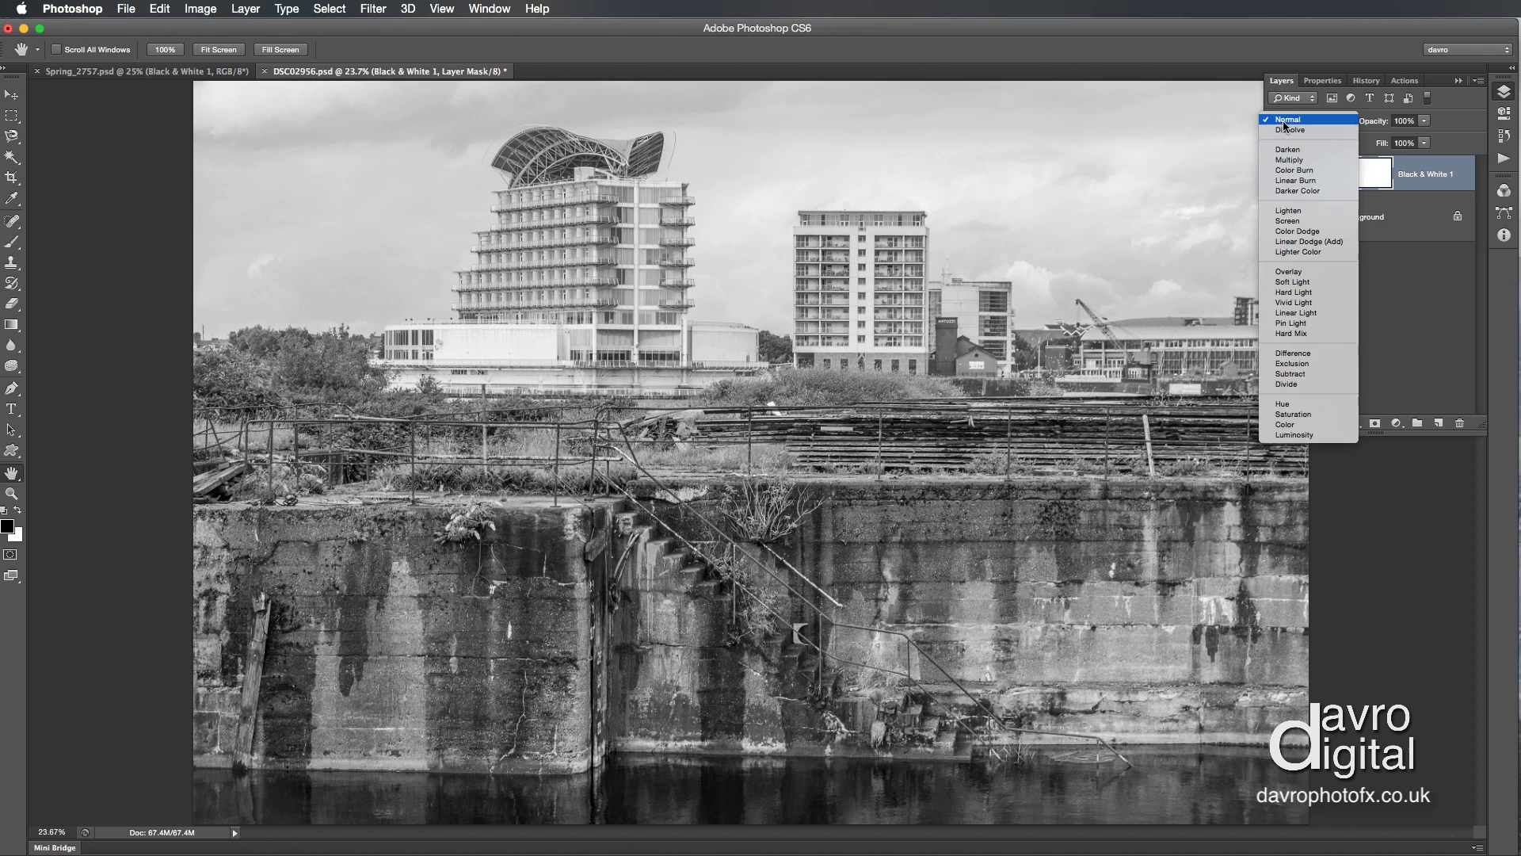
left_click(1304, 435)
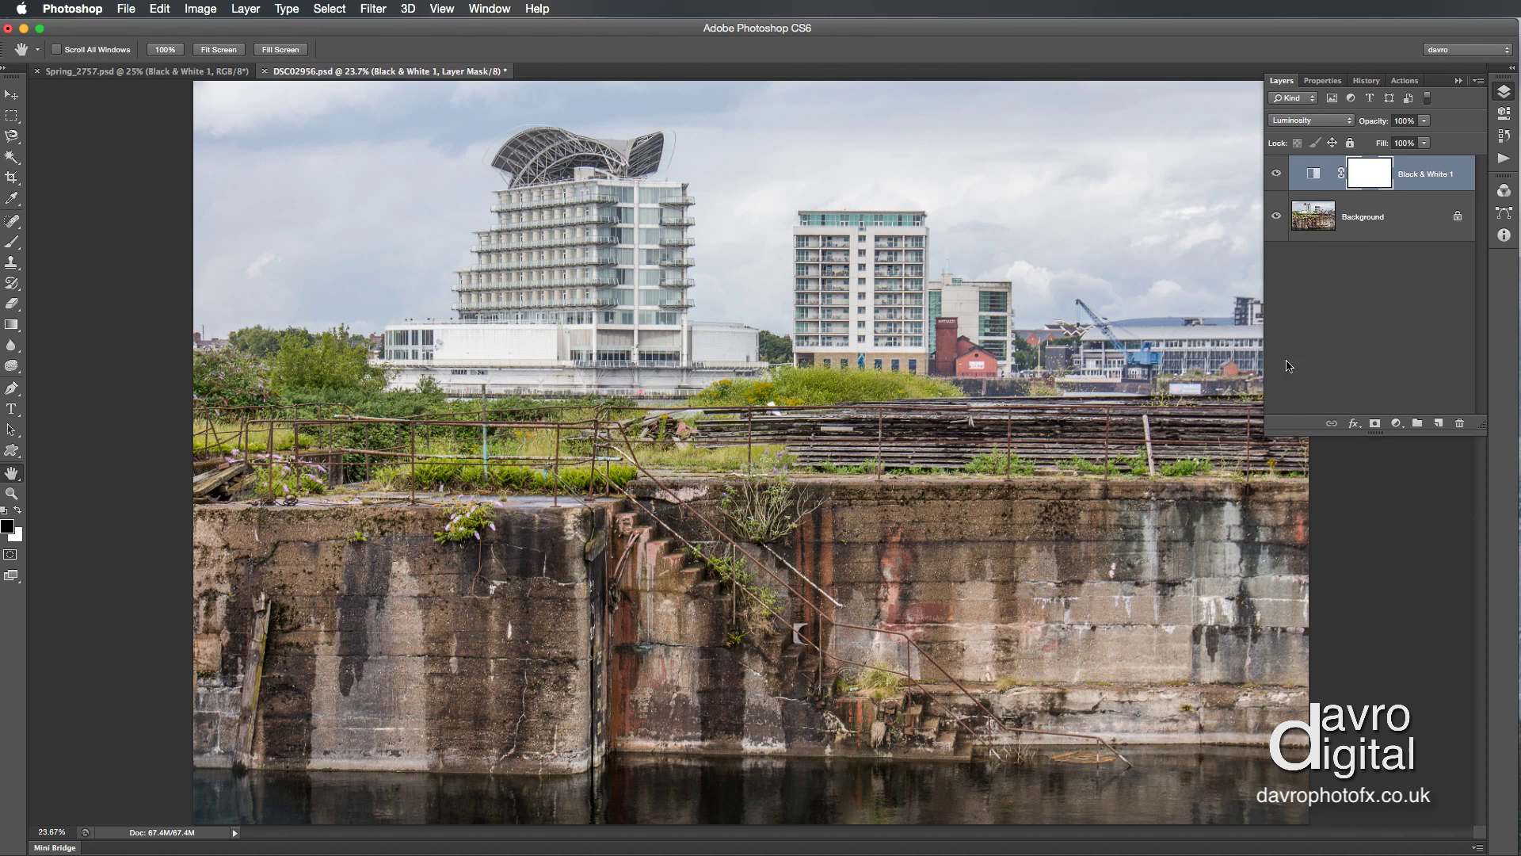
Toggle Black & White 1 off and on to compare it with the original photo
left_click(1275, 174)
left_click(1276, 174)
left_click(1275, 174)
left_click(1275, 174)
In the Black & White settings, set Yellows to 113 to brighten the foliage
double_click(1311, 174)
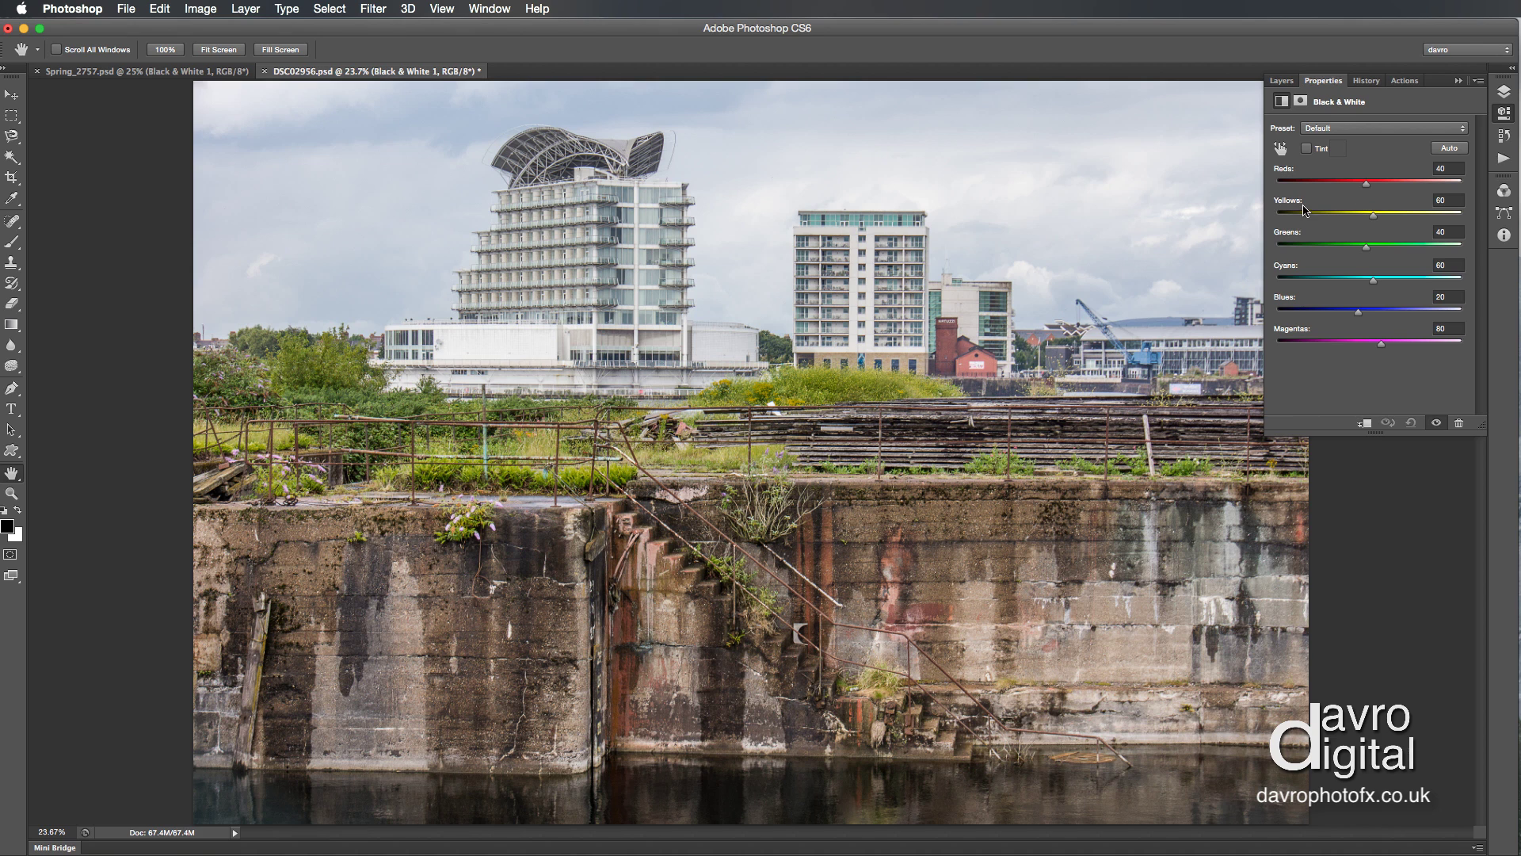
mouse_move(1373, 221)
left_mouse_down()
mouse_move(1391, 219)
mouse_move(1372, 219)
left_mouse_up()
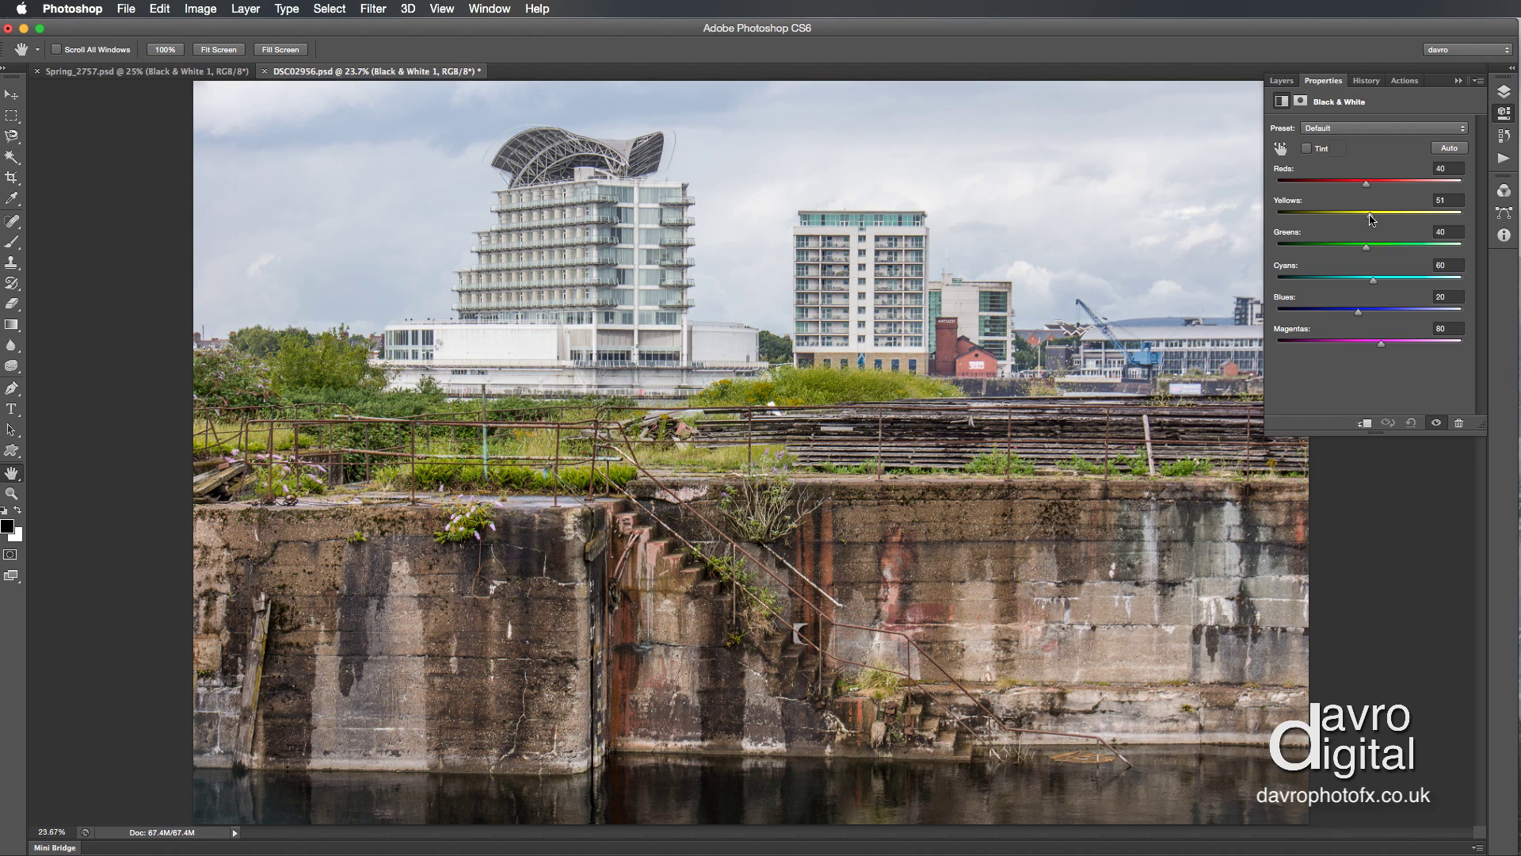
left_click_drag(1371, 220, 1466, 220)
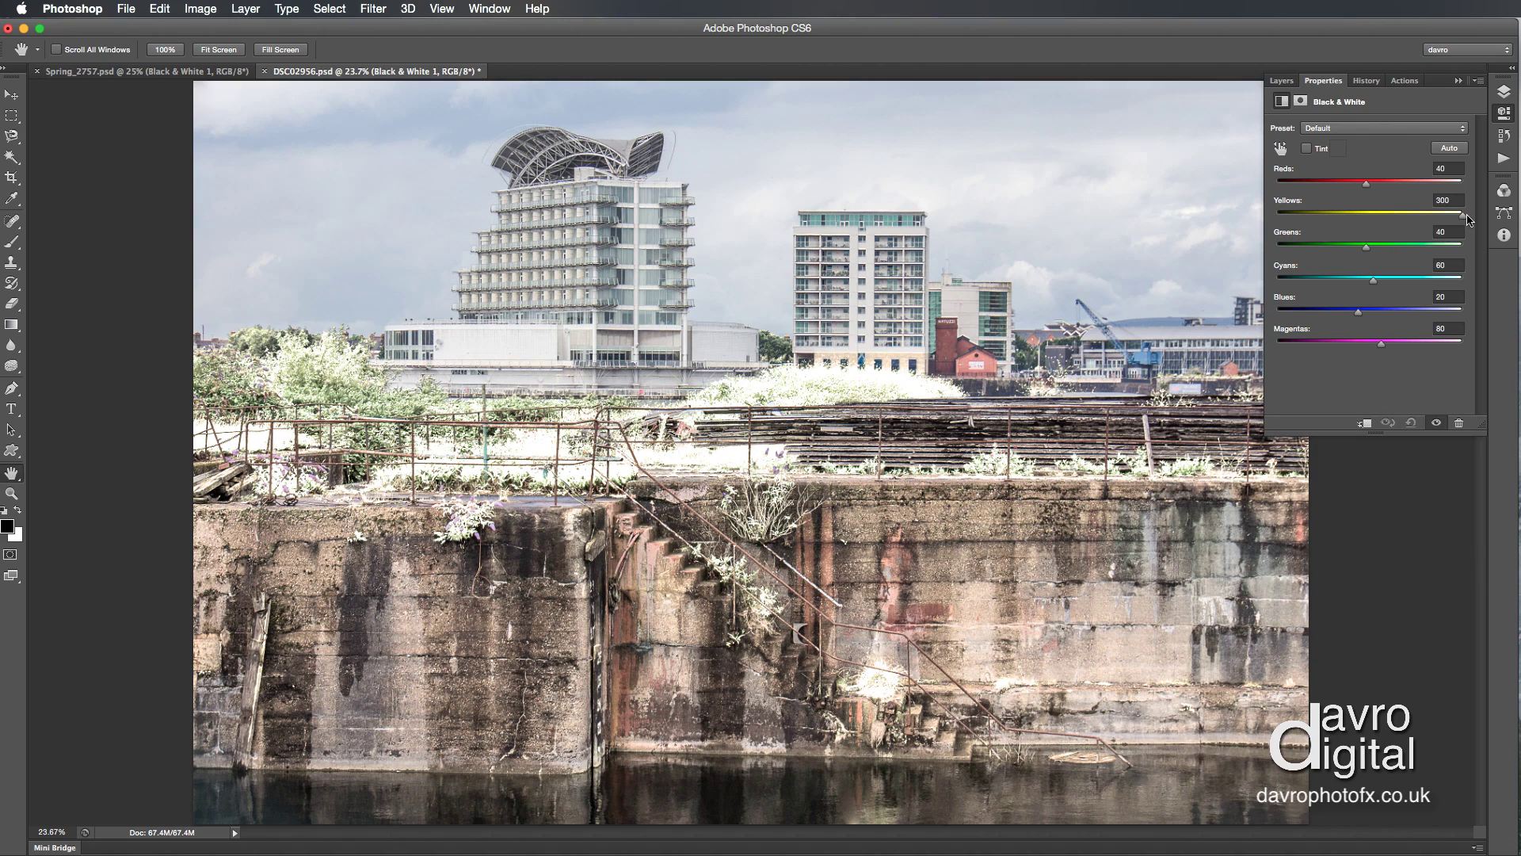
left_click_drag(1468, 219, 1396, 219)
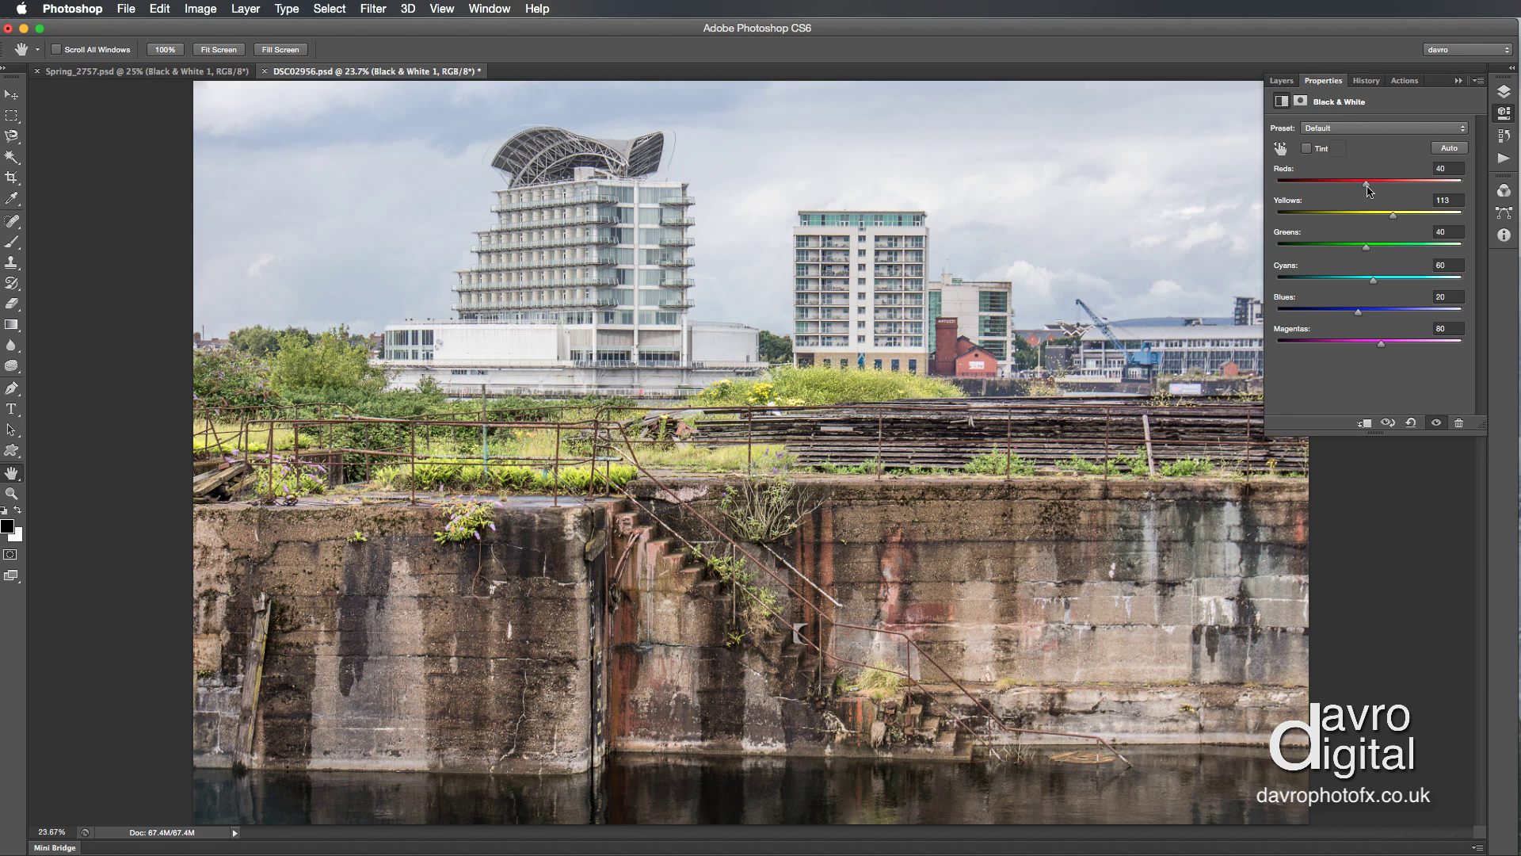
Drag the Black & White sliders to Reds -11, Yellows 57, Greens -98 and Cyans -66
mouse_move(1367, 190)
left_mouse_down()
mouse_move(1392, 193)
mouse_move(1349, 191)
left_mouse_up()
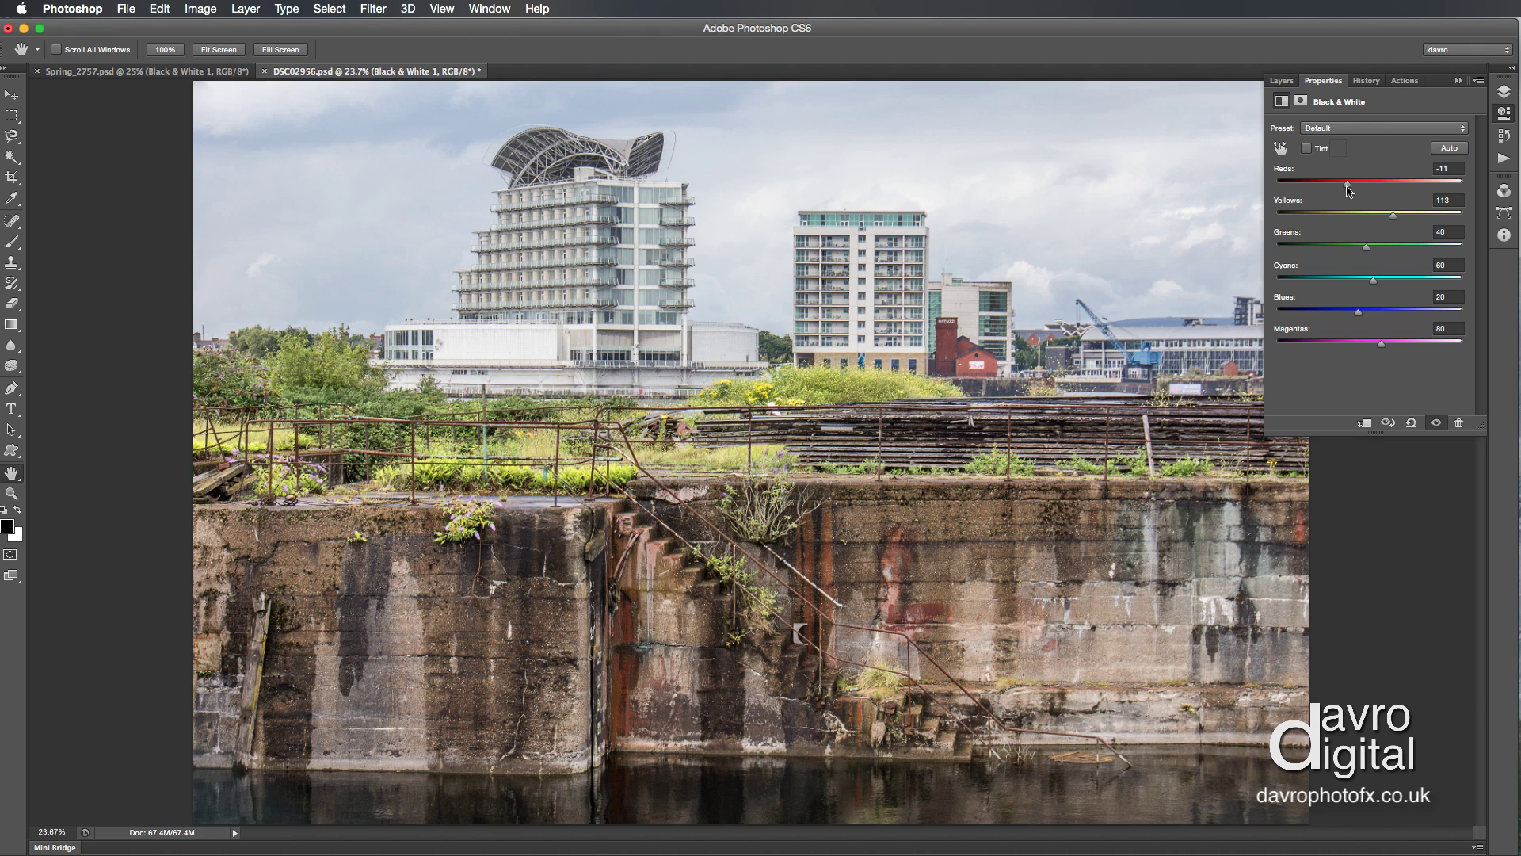
left_click_drag(1396, 221, 1373, 218)
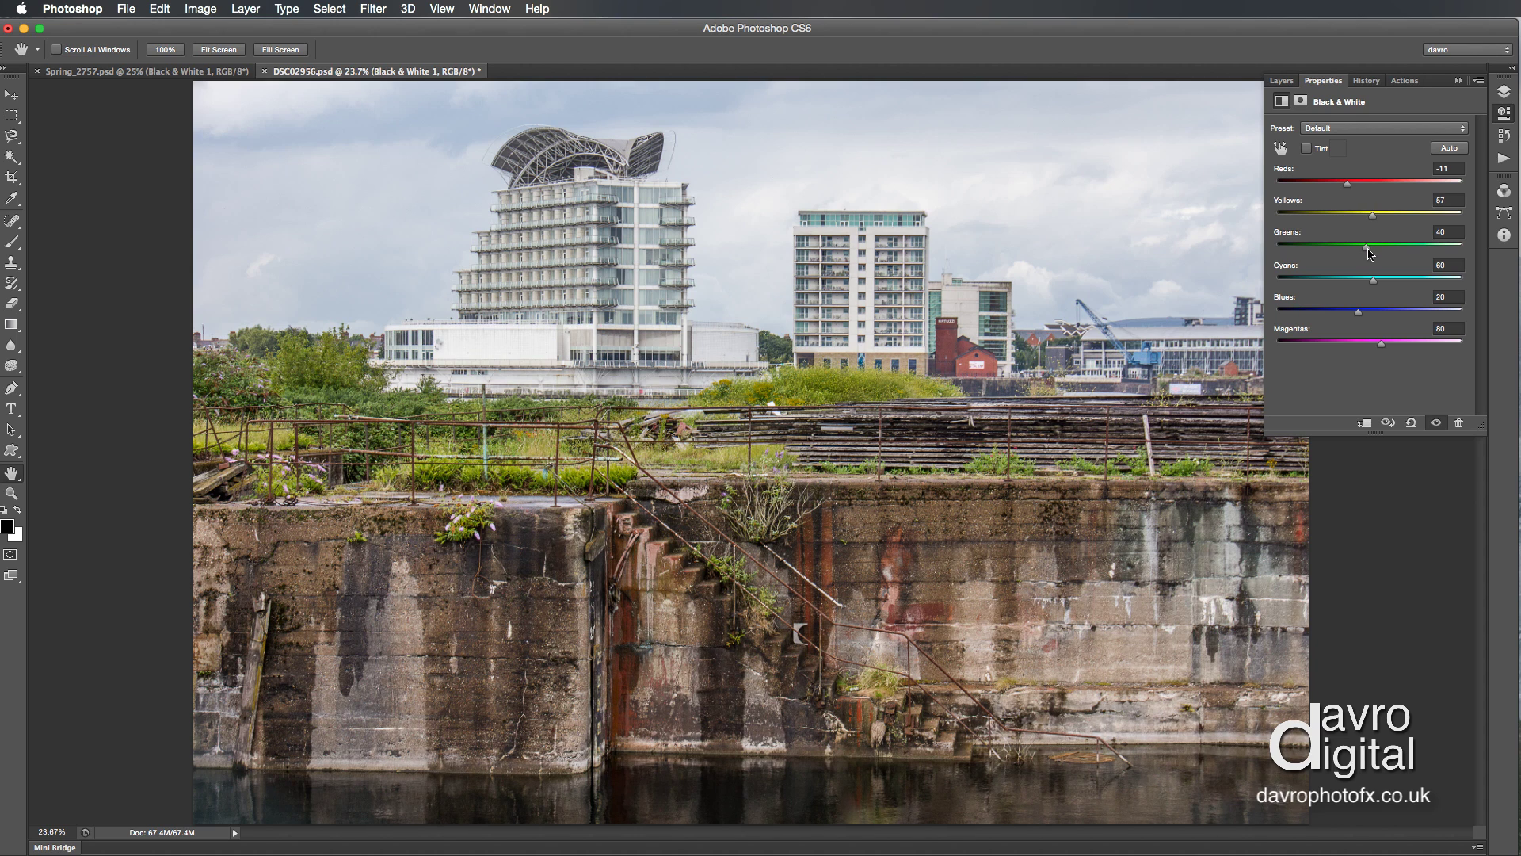
left_click_drag(1369, 251, 1322, 252)
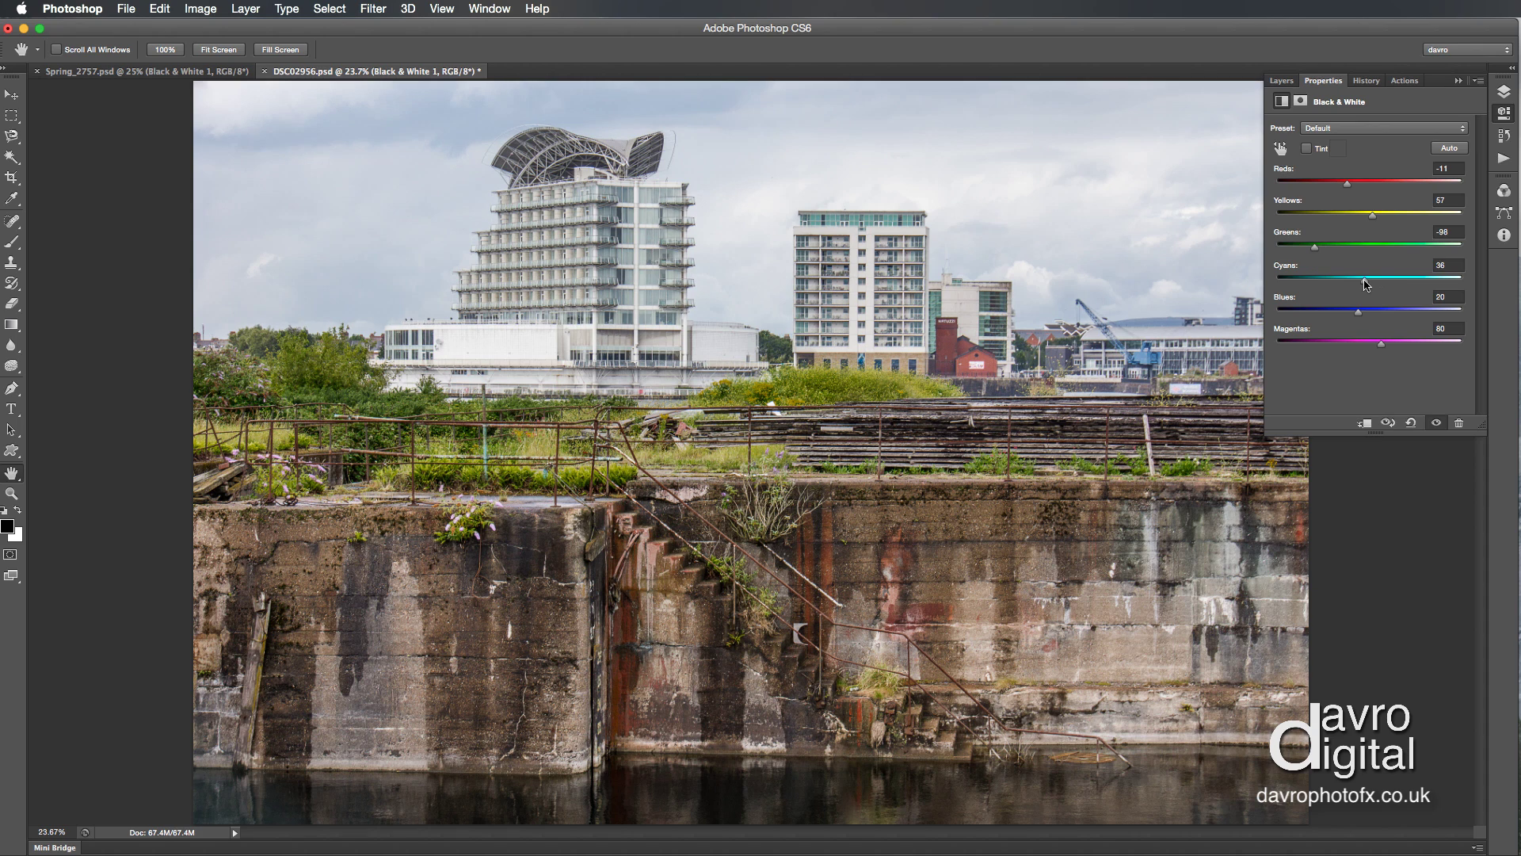
left_click_drag(1375, 286, 1350, 283)
left_click_drag(1350, 280, 1327, 282)
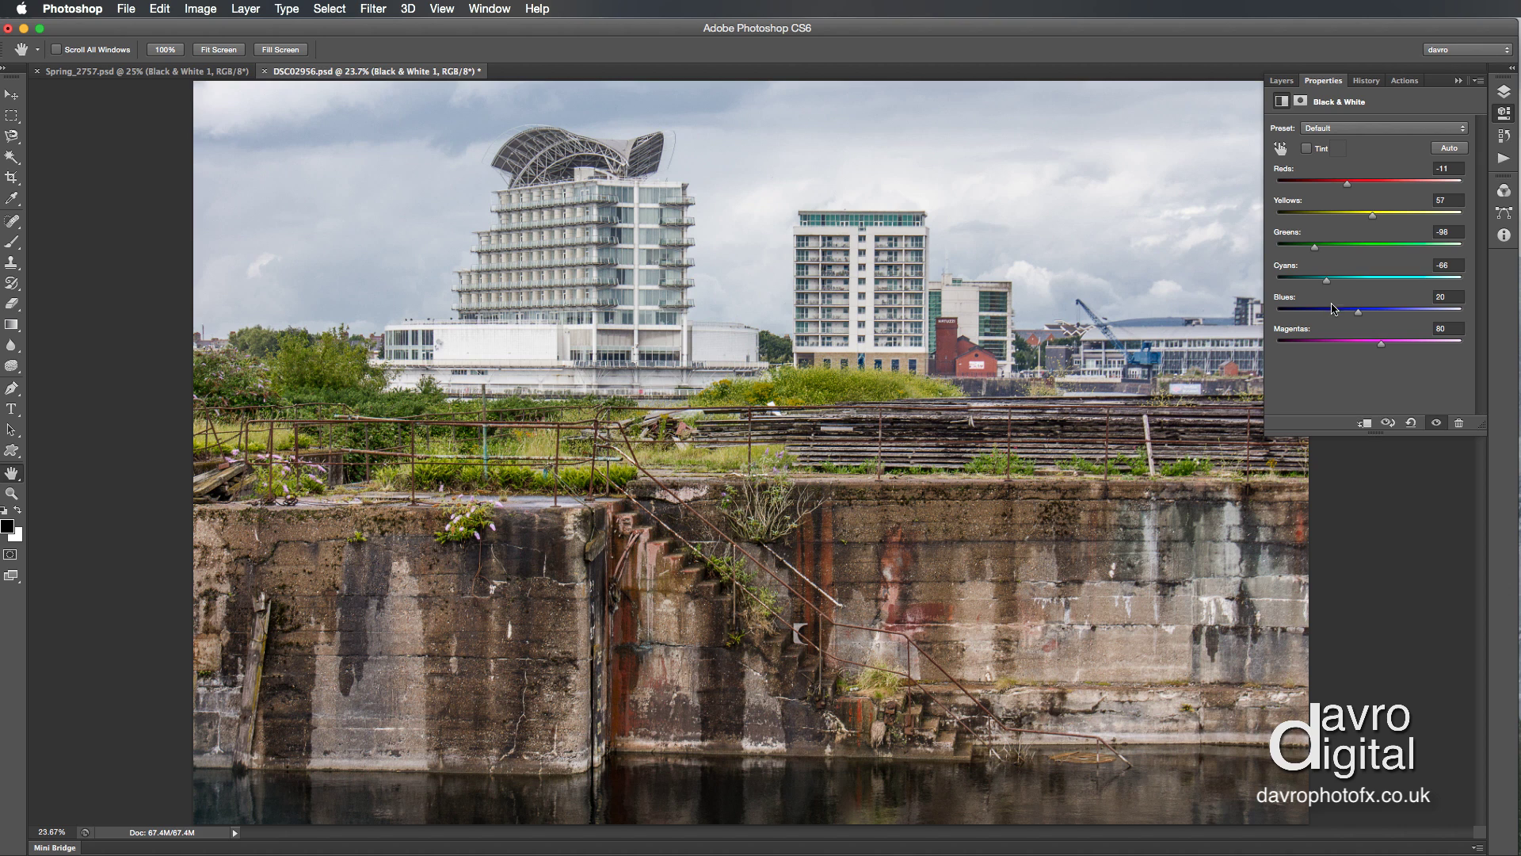
Lower Blues to -200 and Magentas to 38, checking the darker sky against the original
left_click_drag(1360, 312, 1320, 311)
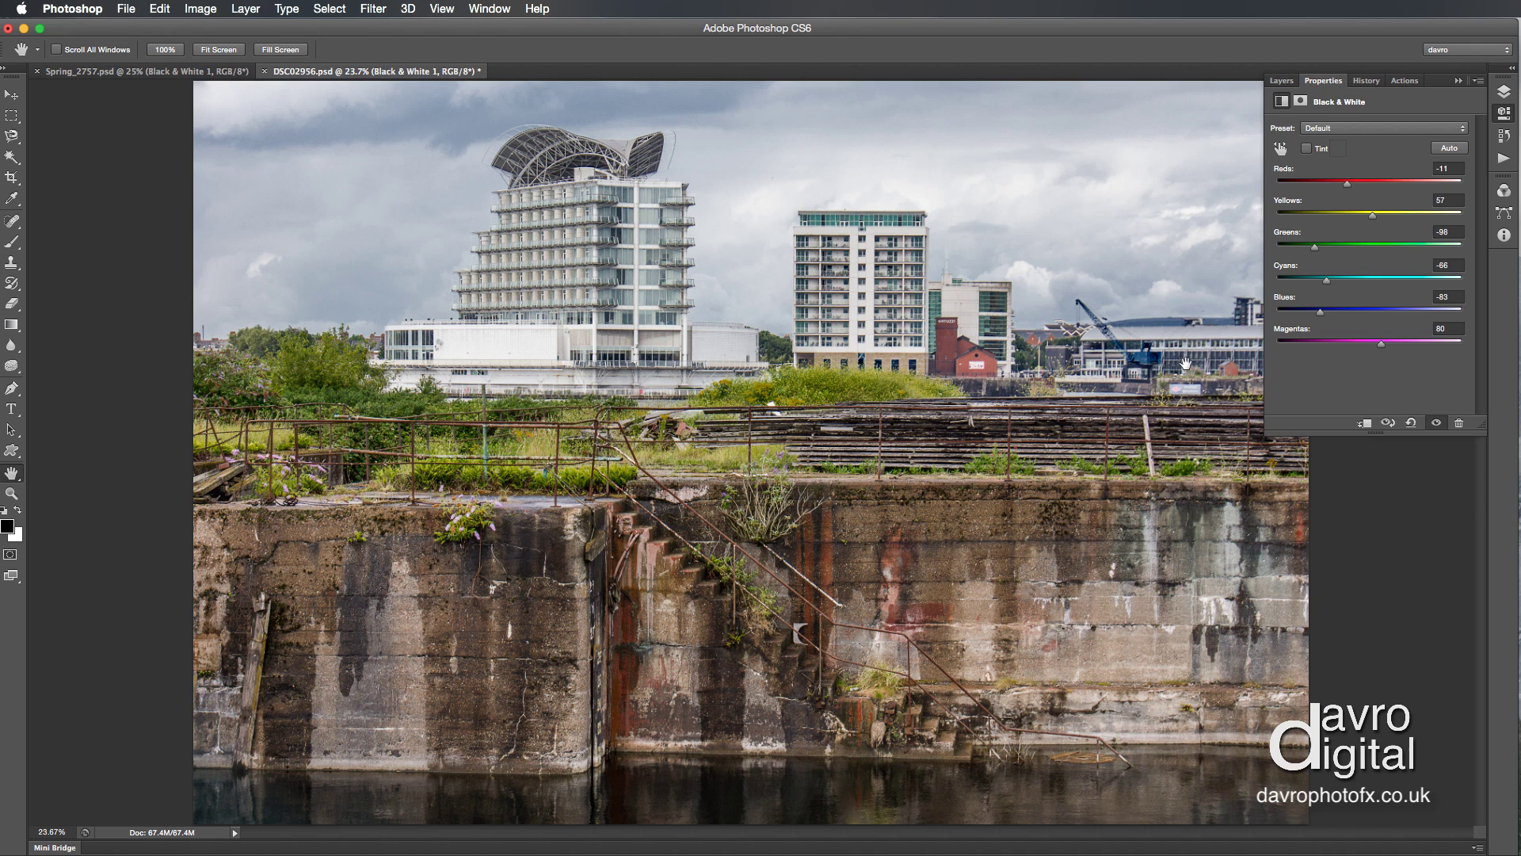
left_click_drag(1321, 313, 1268, 315)
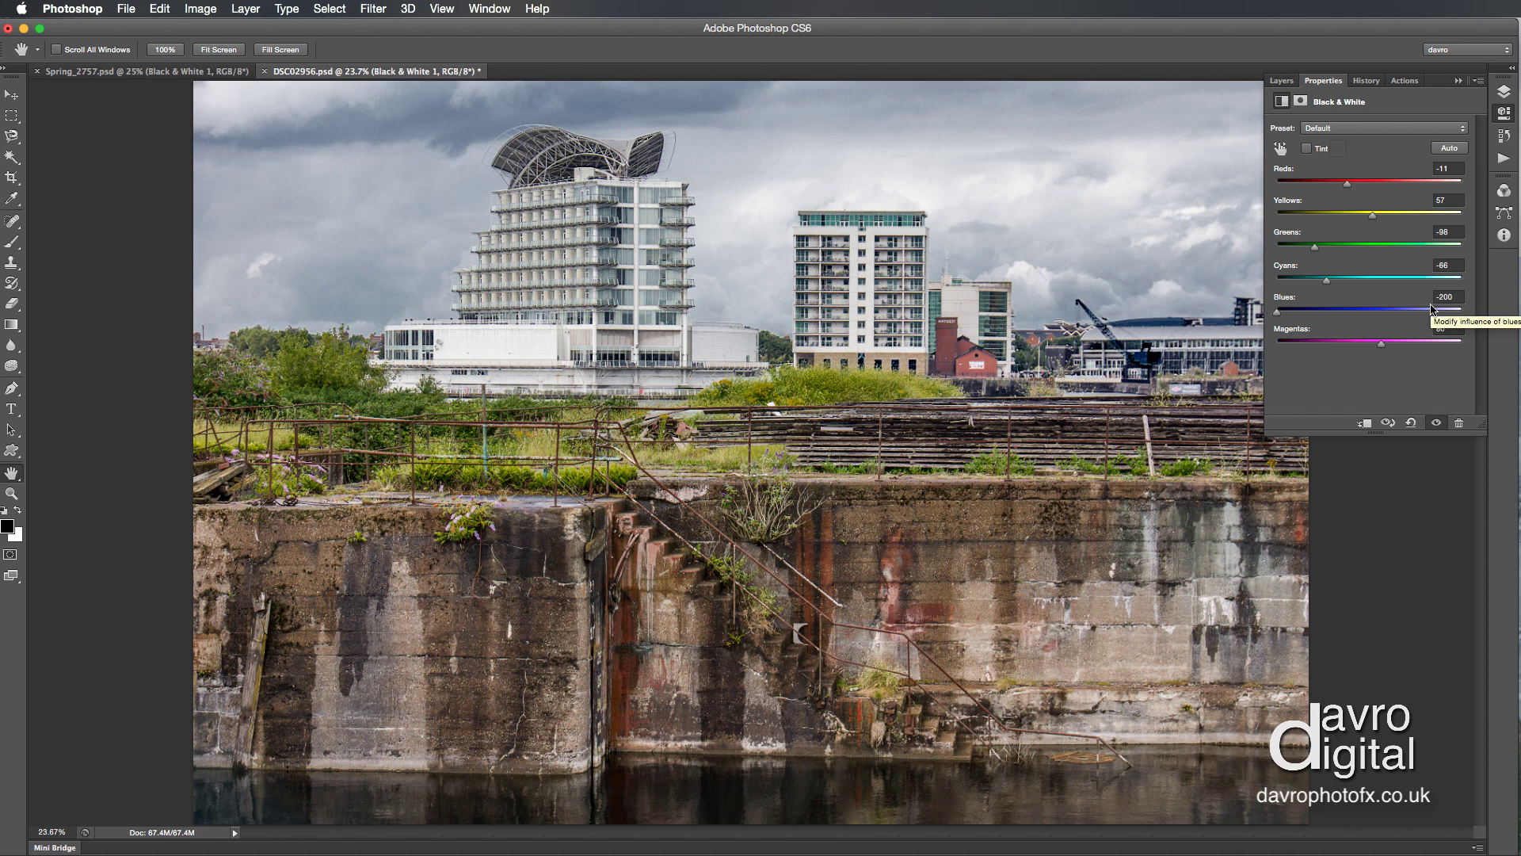
left_click(1436, 424)
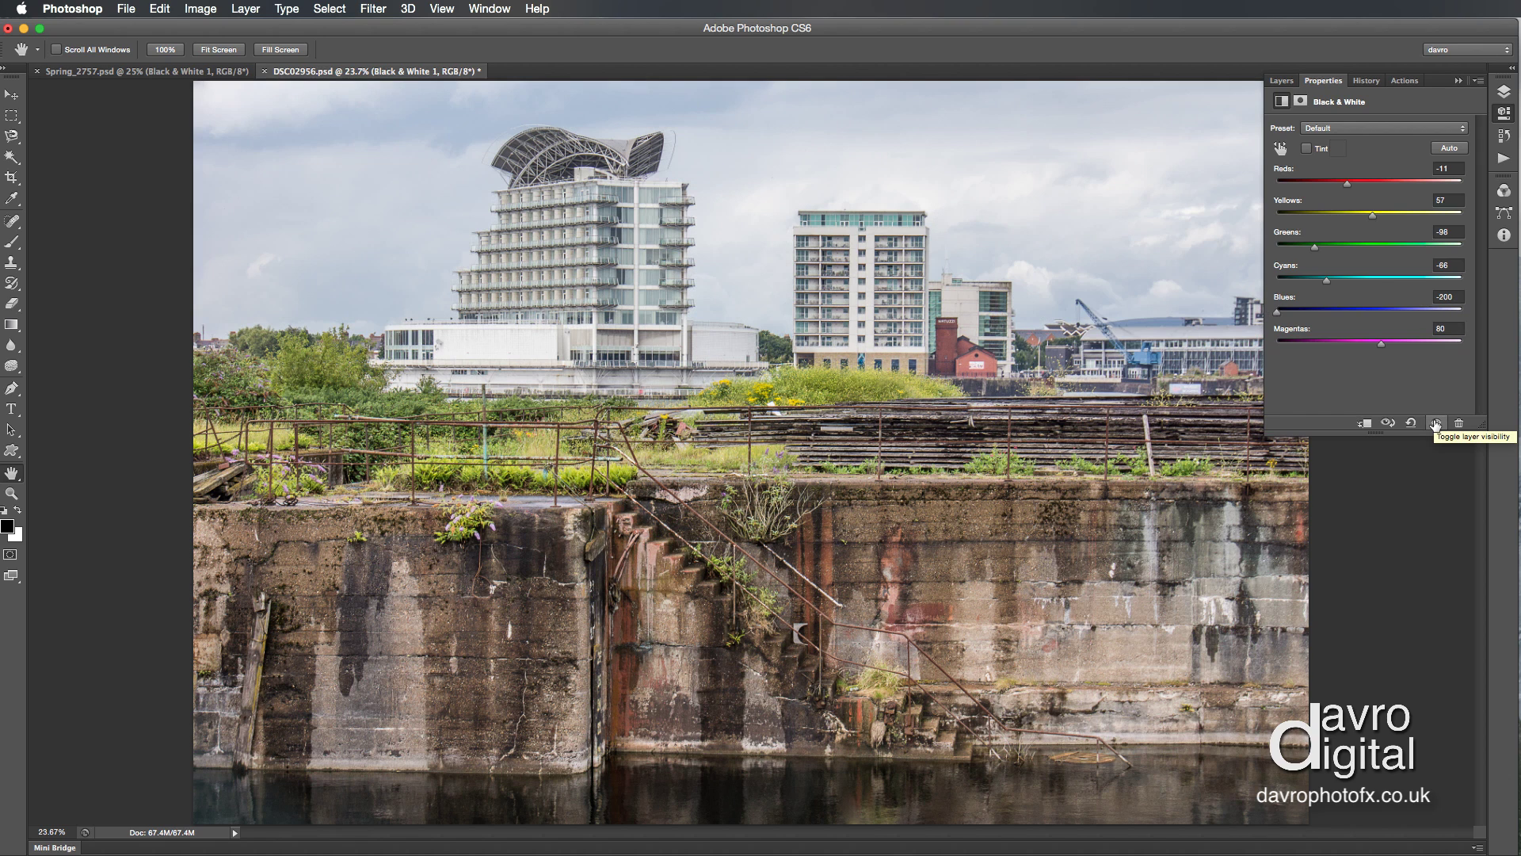
left_click(1436, 424)
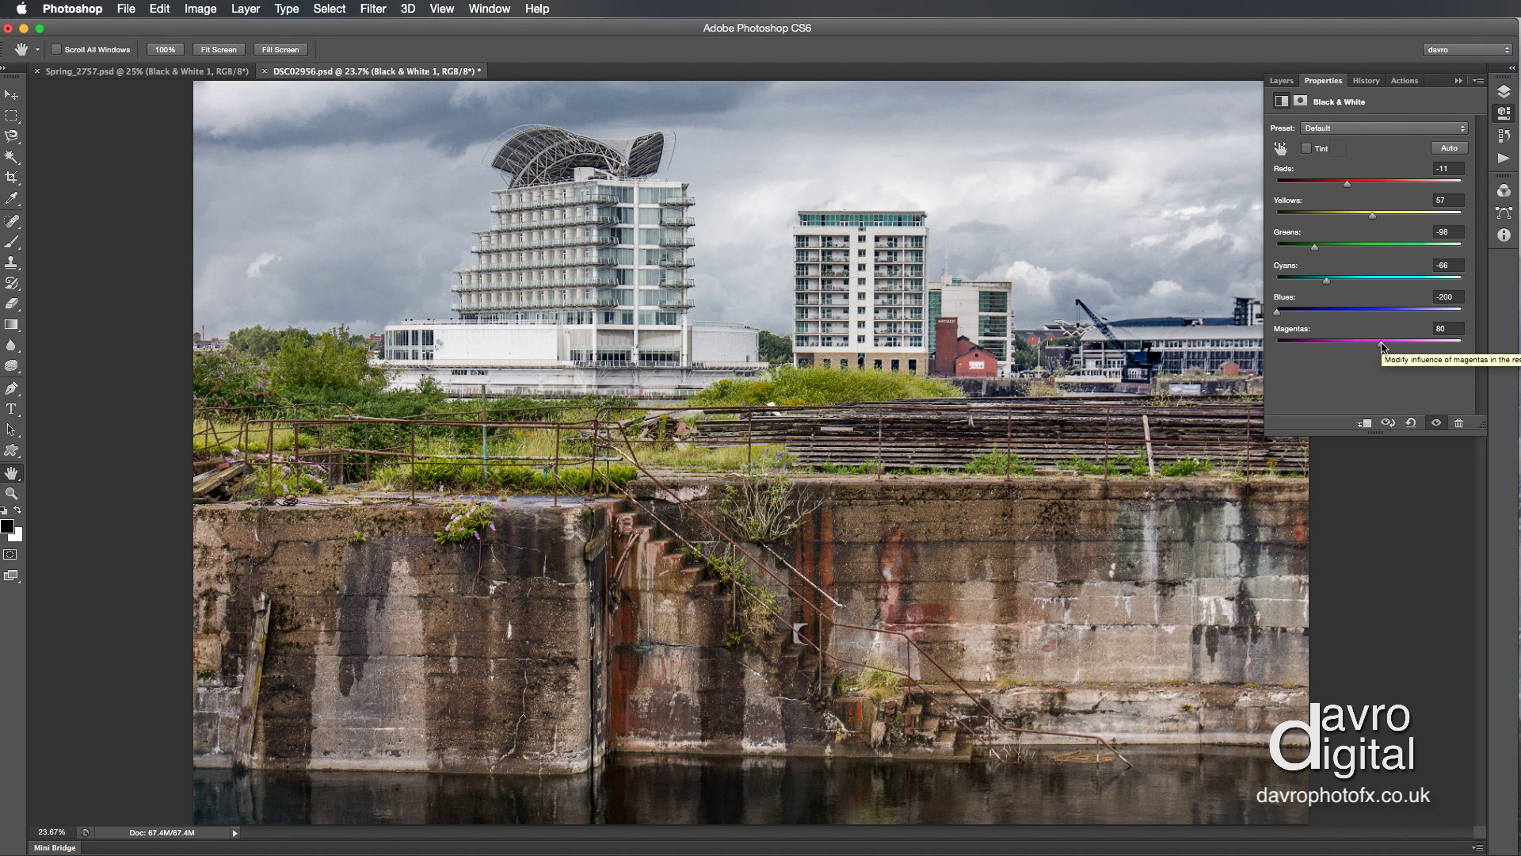
mouse_move(1382, 347)
left_mouse_down()
mouse_move(1301, 345)
mouse_move(1377, 353)
left_mouse_up()
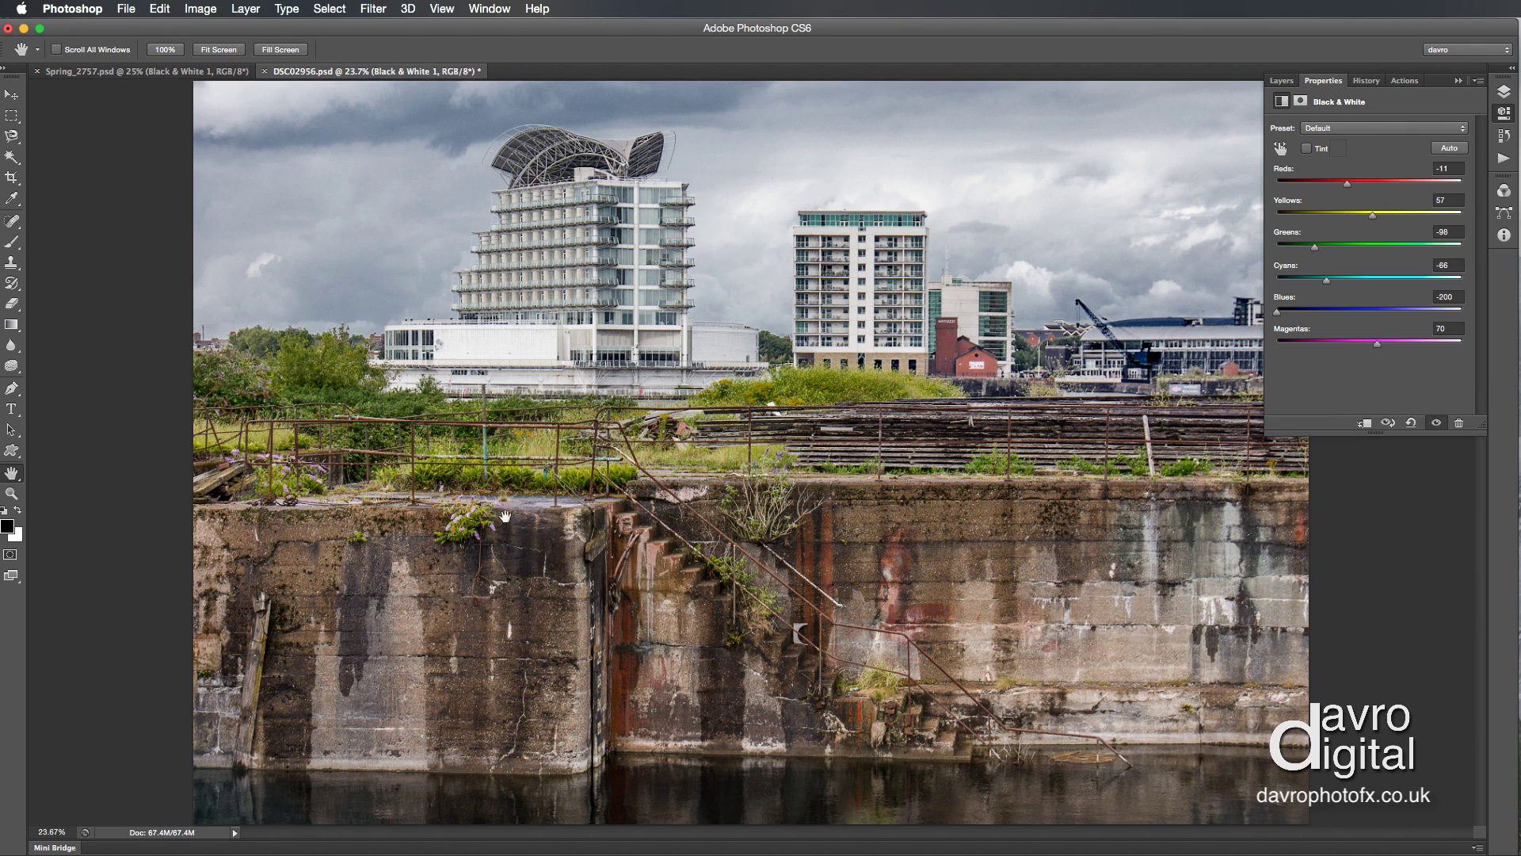
mouse_move(1378, 347)
left_mouse_down()
mouse_move(1354, 347)
mouse_move(1397, 347)
mouse_move(1352, 342)
mouse_move(1403, 346)
mouse_move(1365, 345)
left_mouse_up()
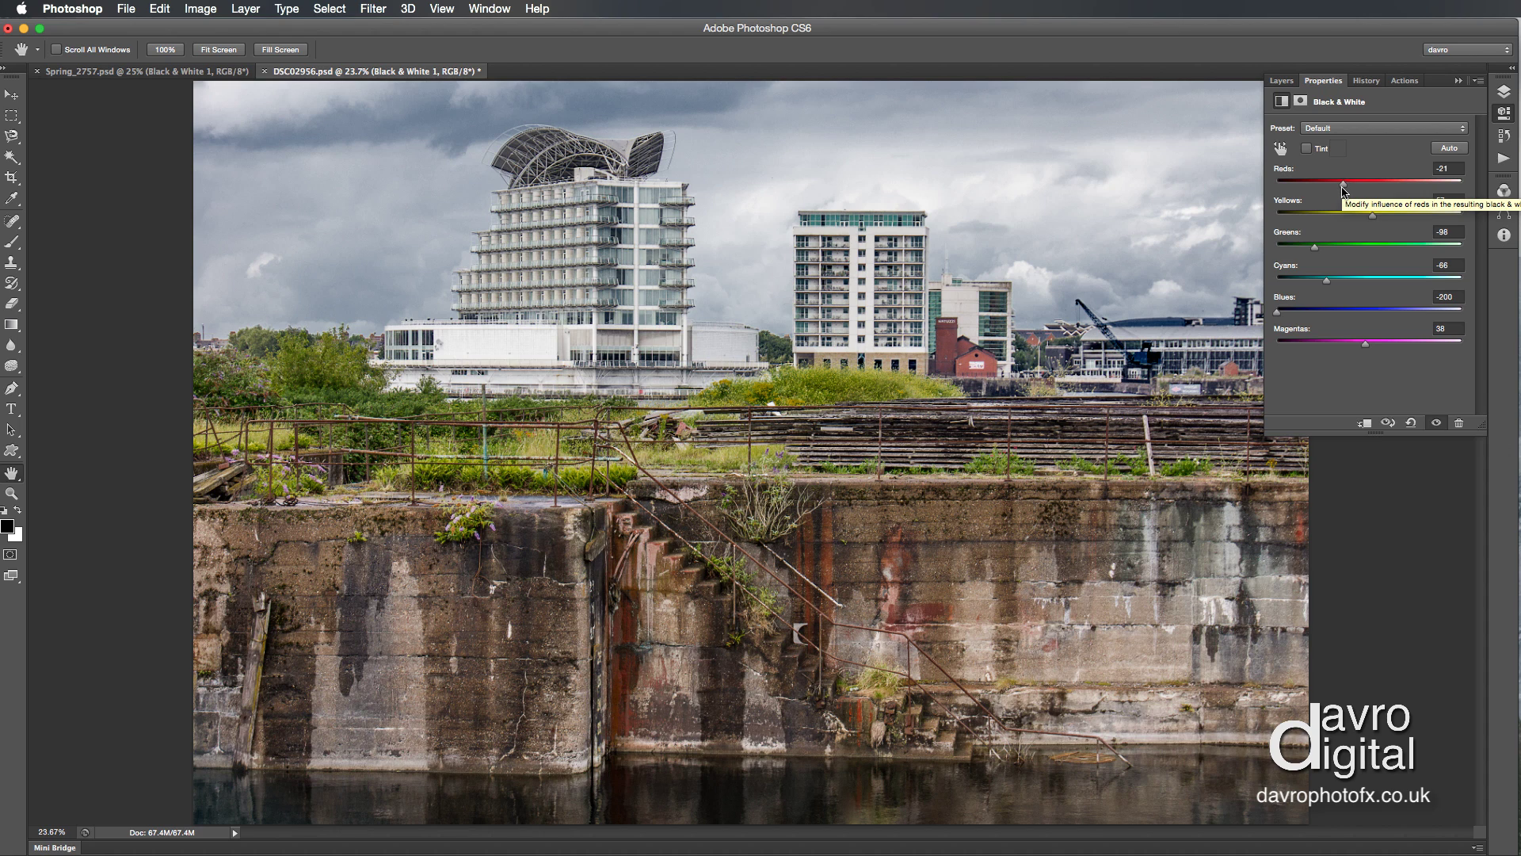
In the layer list, toggle Black & White 1 off and on, then select its layer mask
left_click(1282, 82)
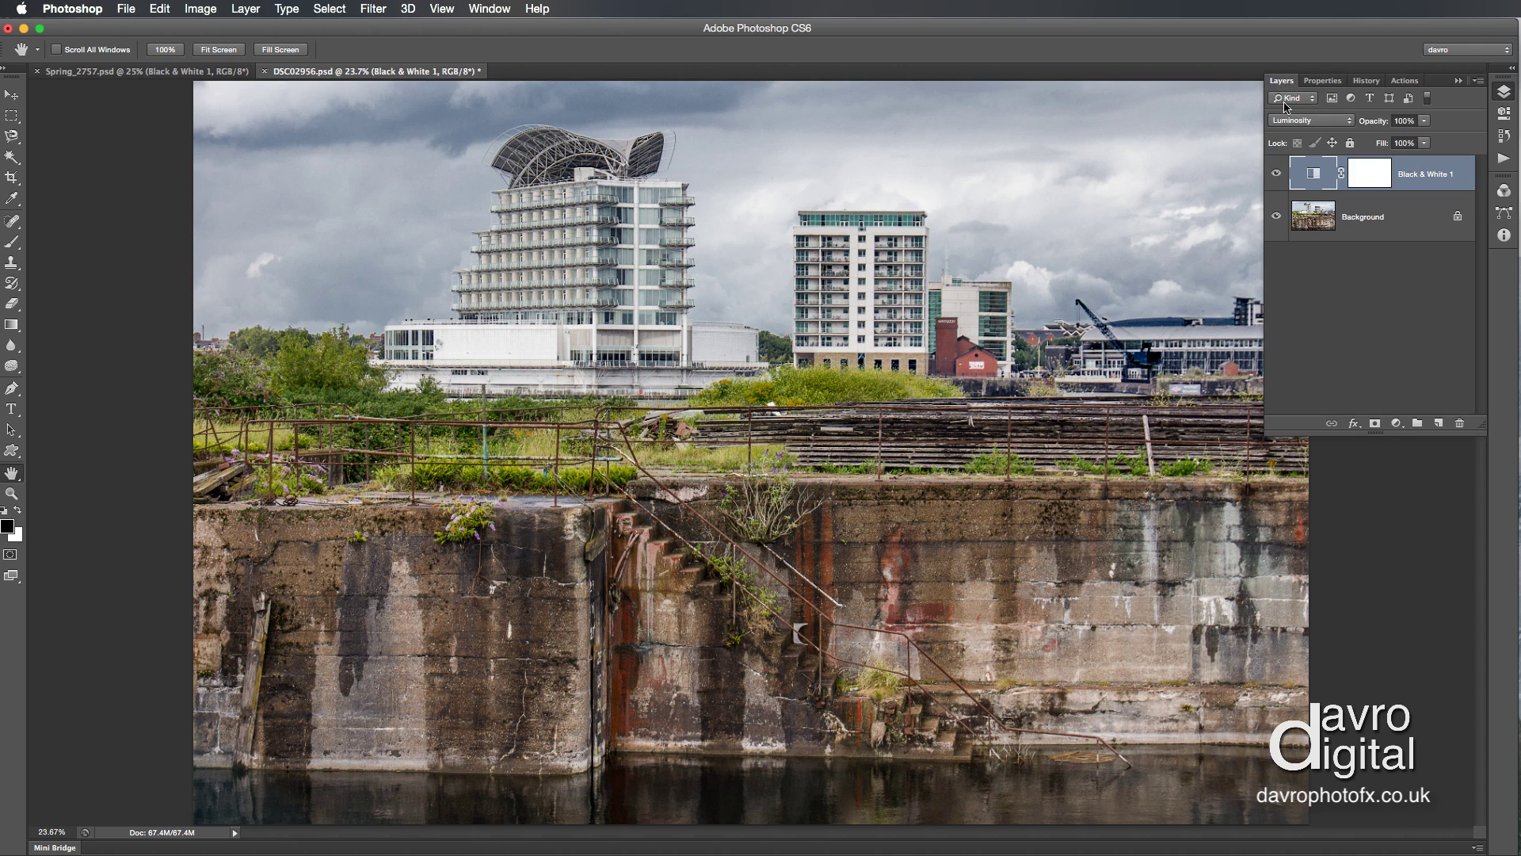
left_click(1276, 174)
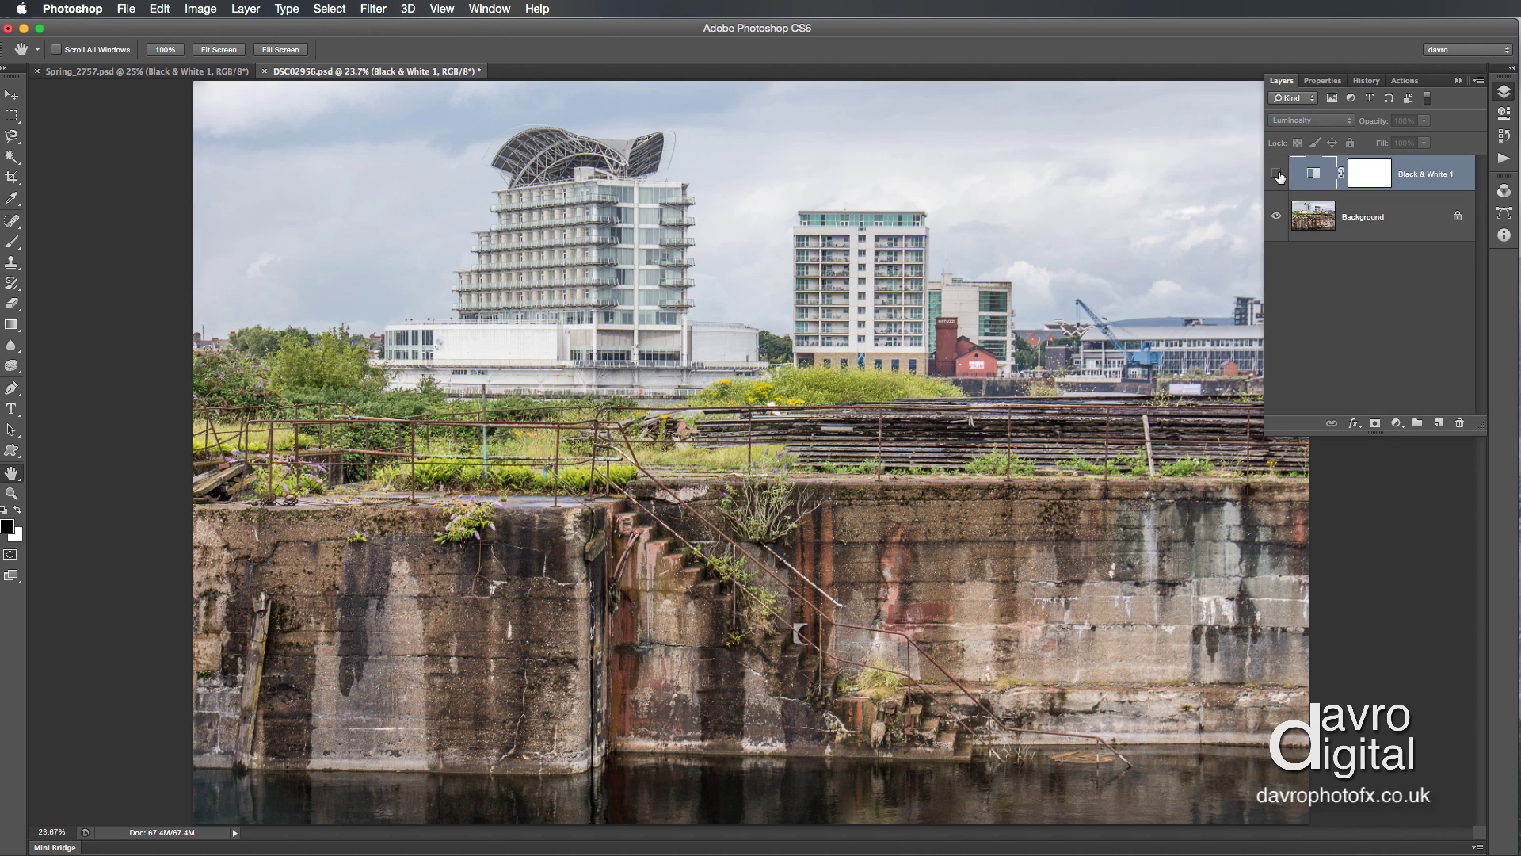
left_click(1277, 174)
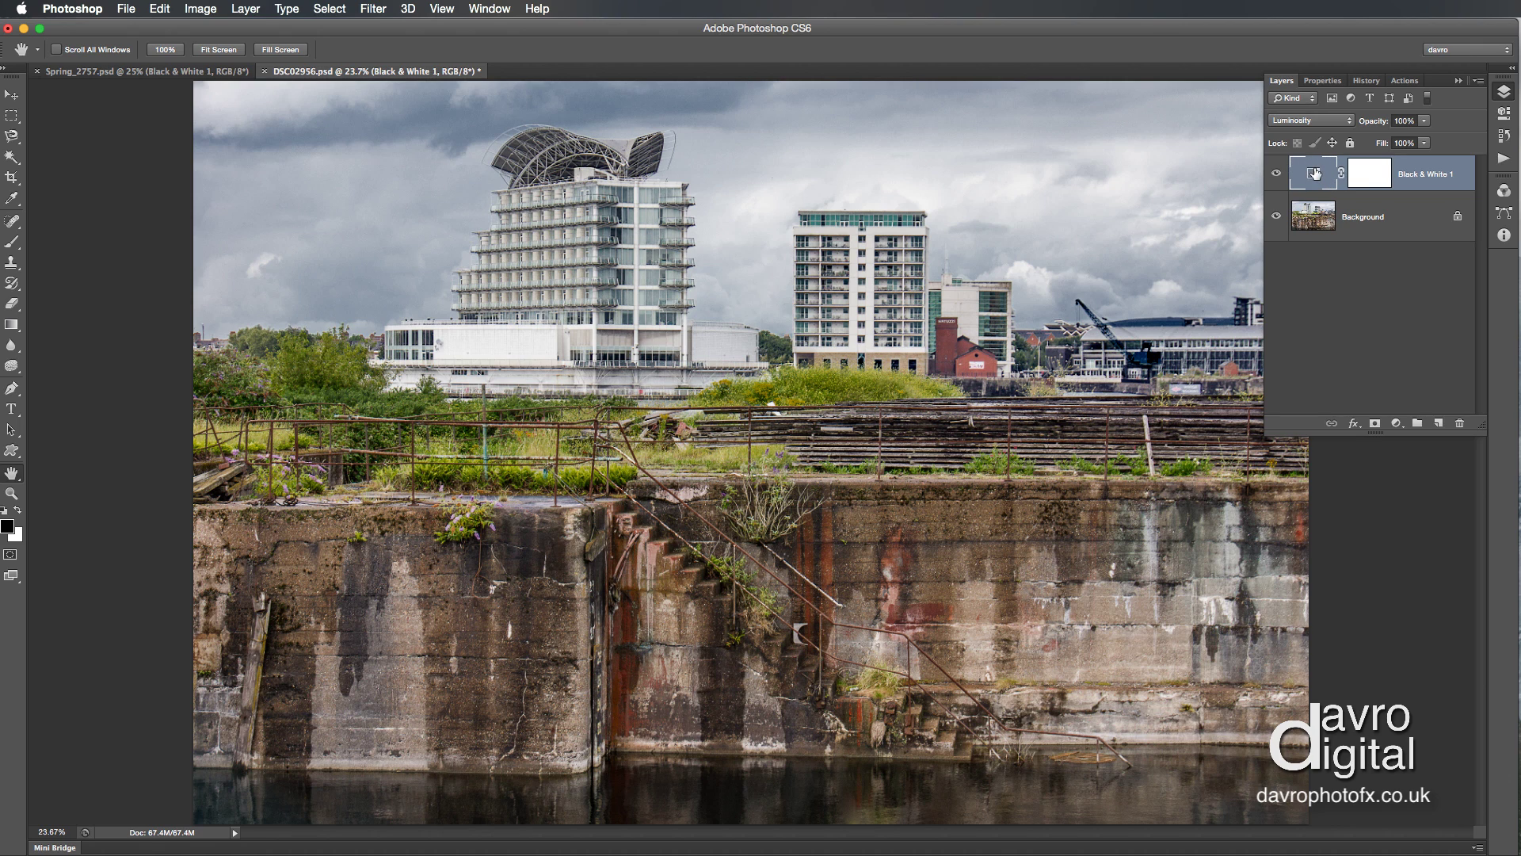
left_click(1370, 176)
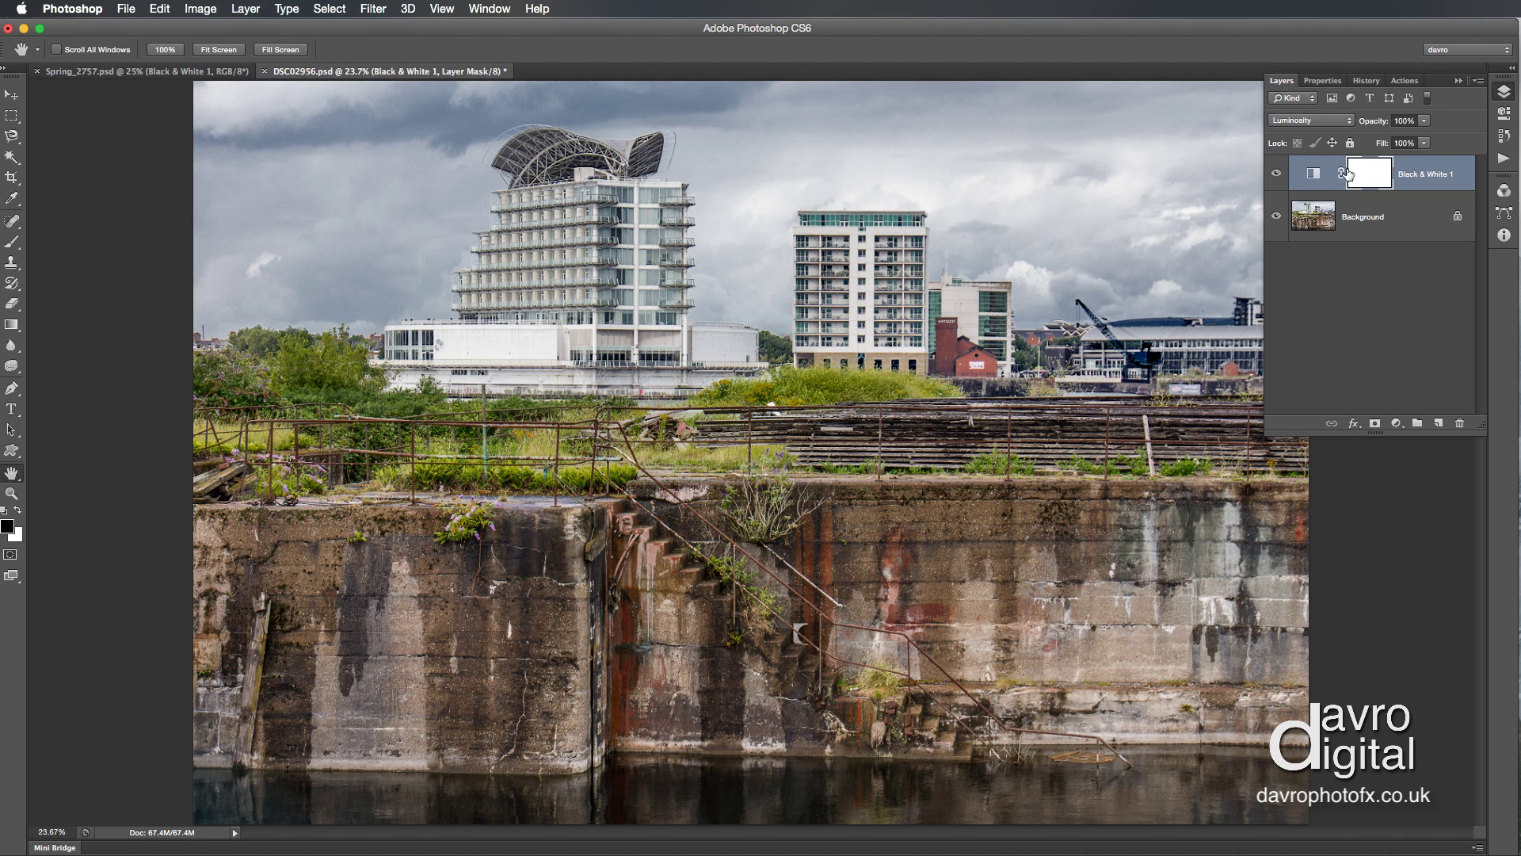
Brush black on the Black & White 1 mask to restore the crane's colour
left_click(14, 247)
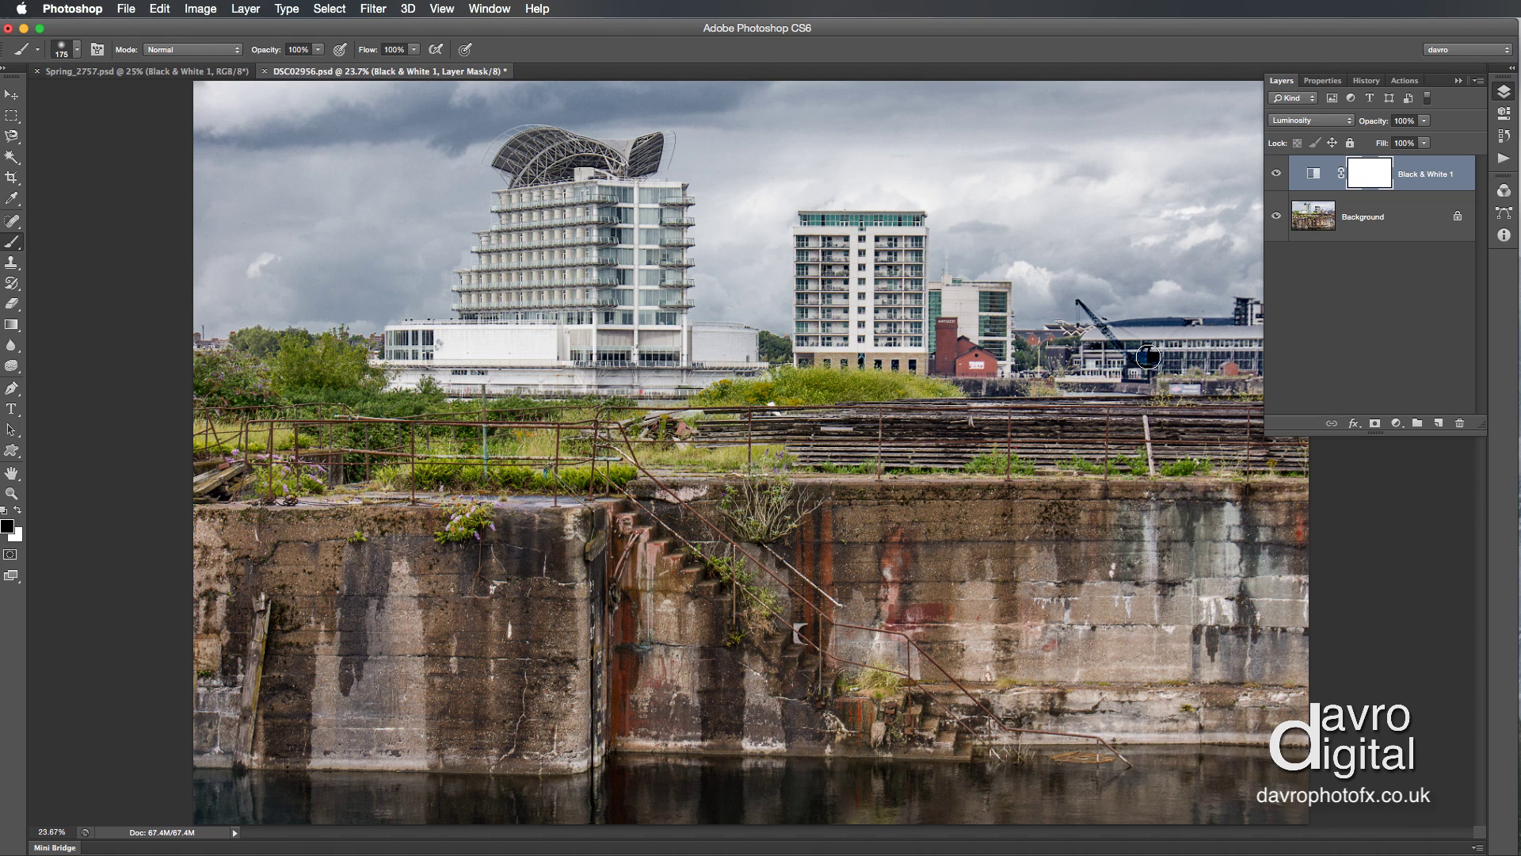
left_click_drag(1148, 357, 1105, 366)
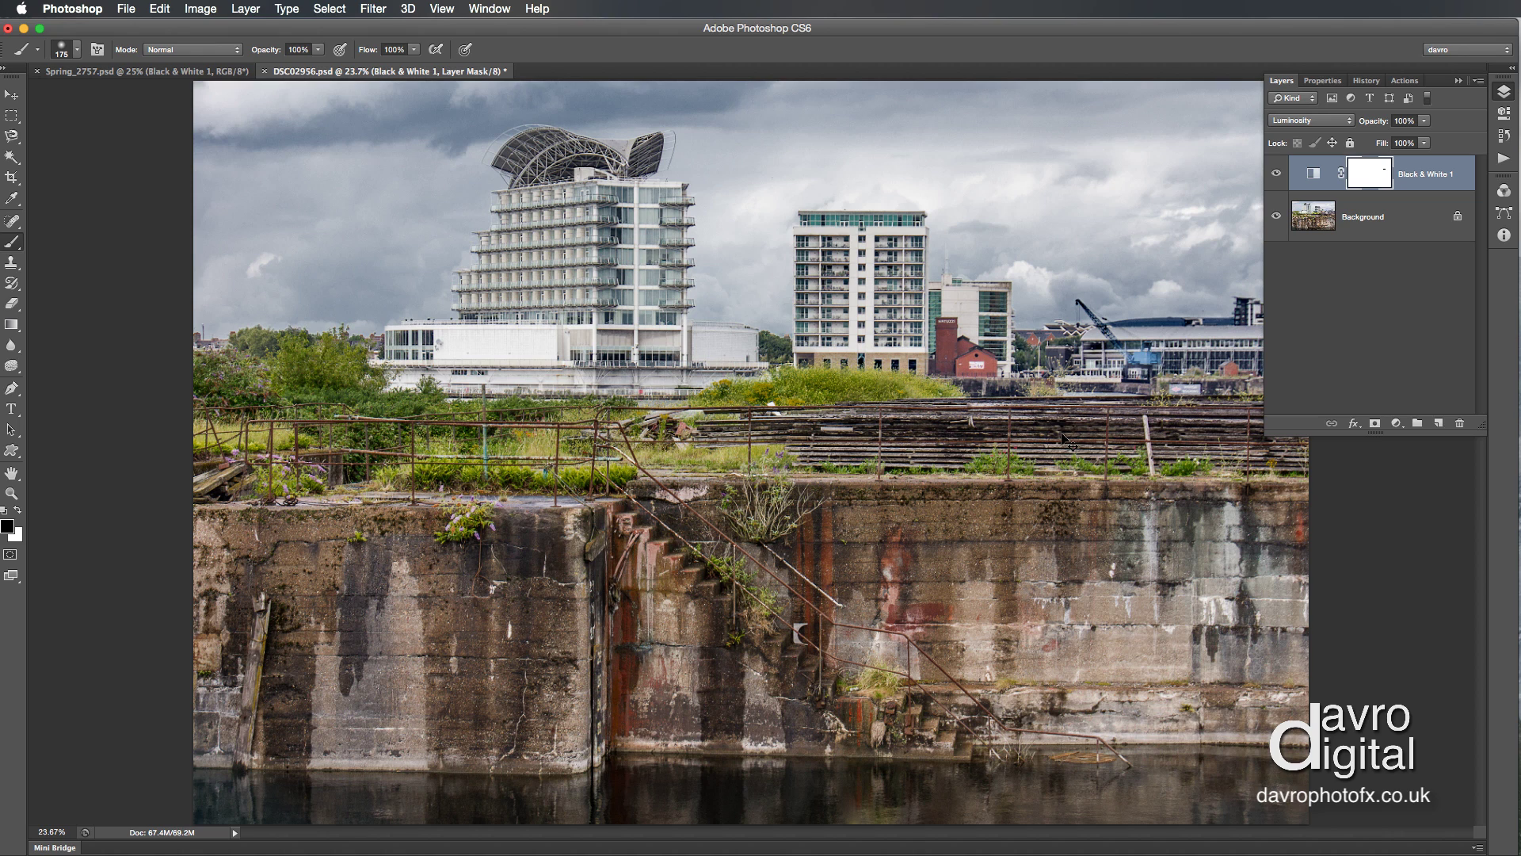
key("super+z")
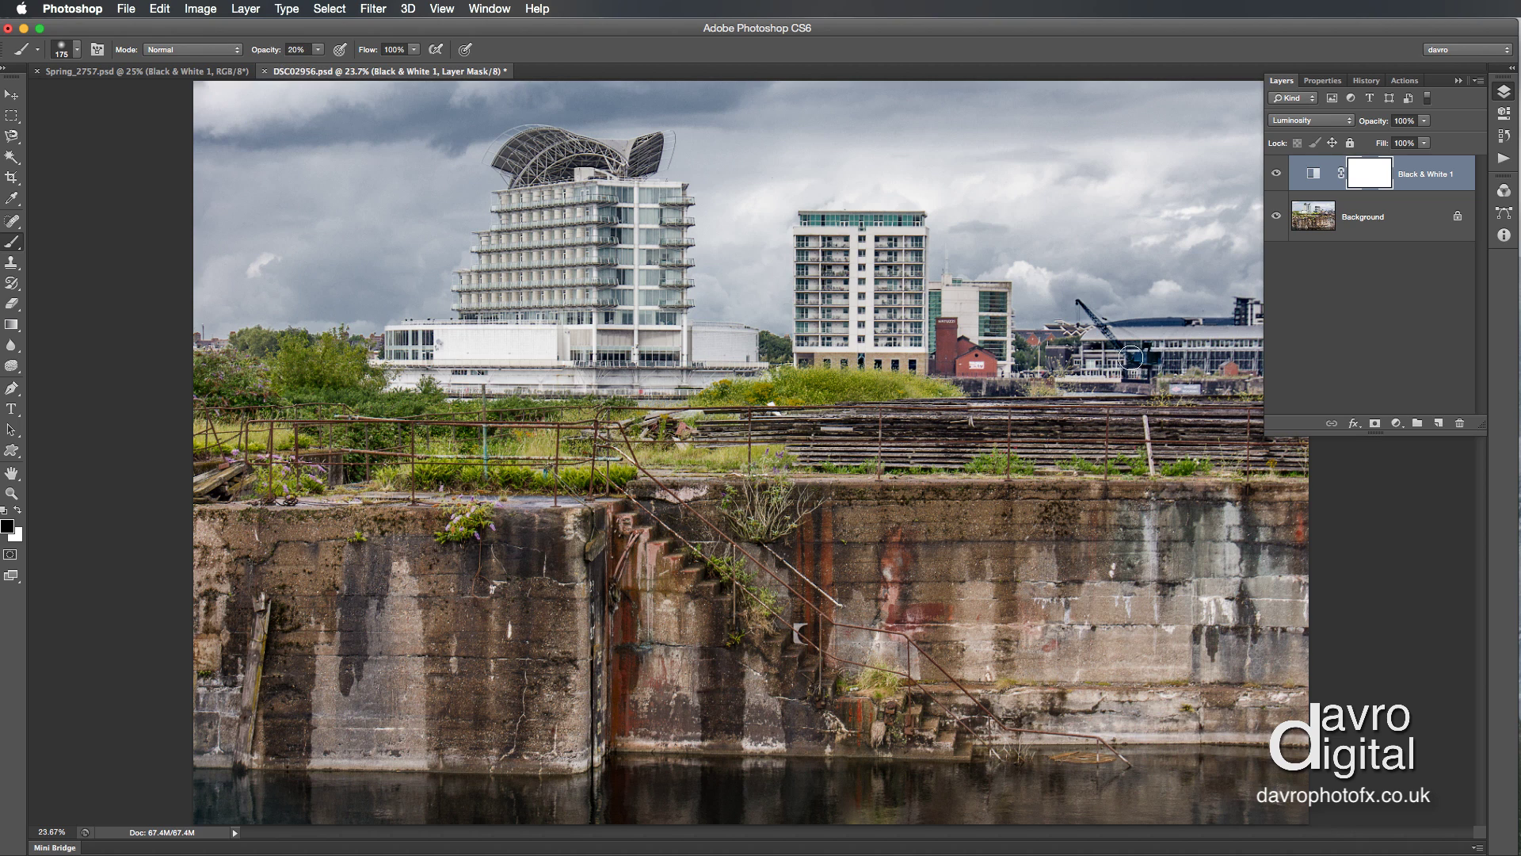
mouse_move(1151, 358)
left_mouse_down()
mouse_move(1099, 324)
mouse_move(1232, 331)
mouse_move(1241, 312)
mouse_move(1250, 363)
mouse_move(1123, 371)
mouse_move(1169, 367)
left_mouse_up()
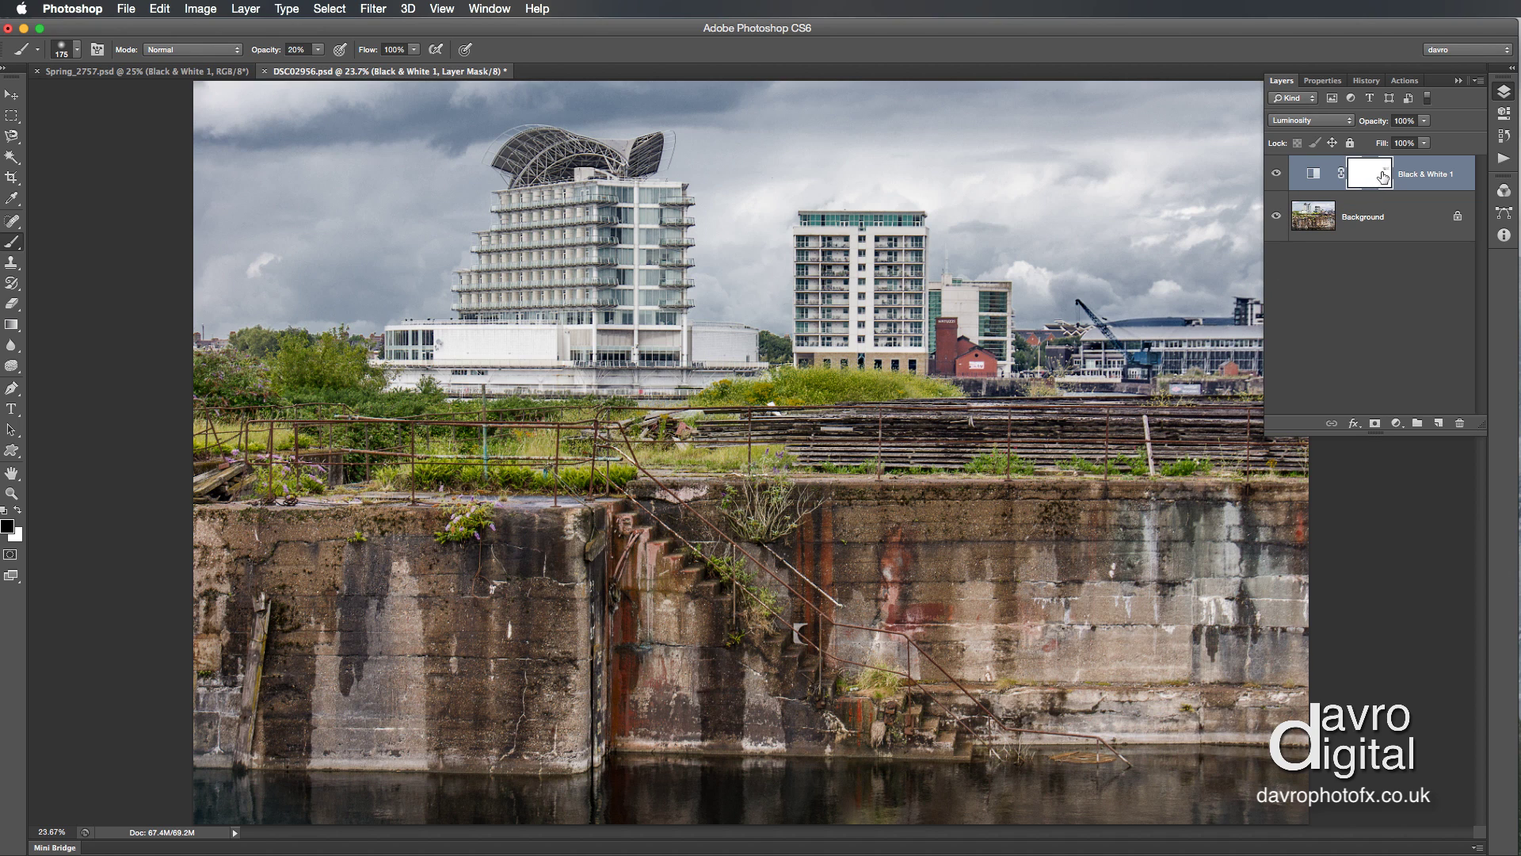
left_click(1276, 174)
left_click(1276, 174)
Restore colour to the glass-topped and brick buildings, then lower layer opacity to 91%
left_click_drag(911, 219, 804, 222)
mouse_move(945, 305)
left_mouse_down()
mouse_move(933, 342)
mouse_move(1043, 319)
mouse_move(979, 301)
mouse_move(988, 354)
left_mouse_up()
mouse_move(1376, 124)
left_mouse_down()
mouse_move(1338, 127)
mouse_move(1373, 127)
left_mouse_up()
Add a Levels adjustment layer and set its input levels to 9, 0.92 and 243
left_click(1398, 424)
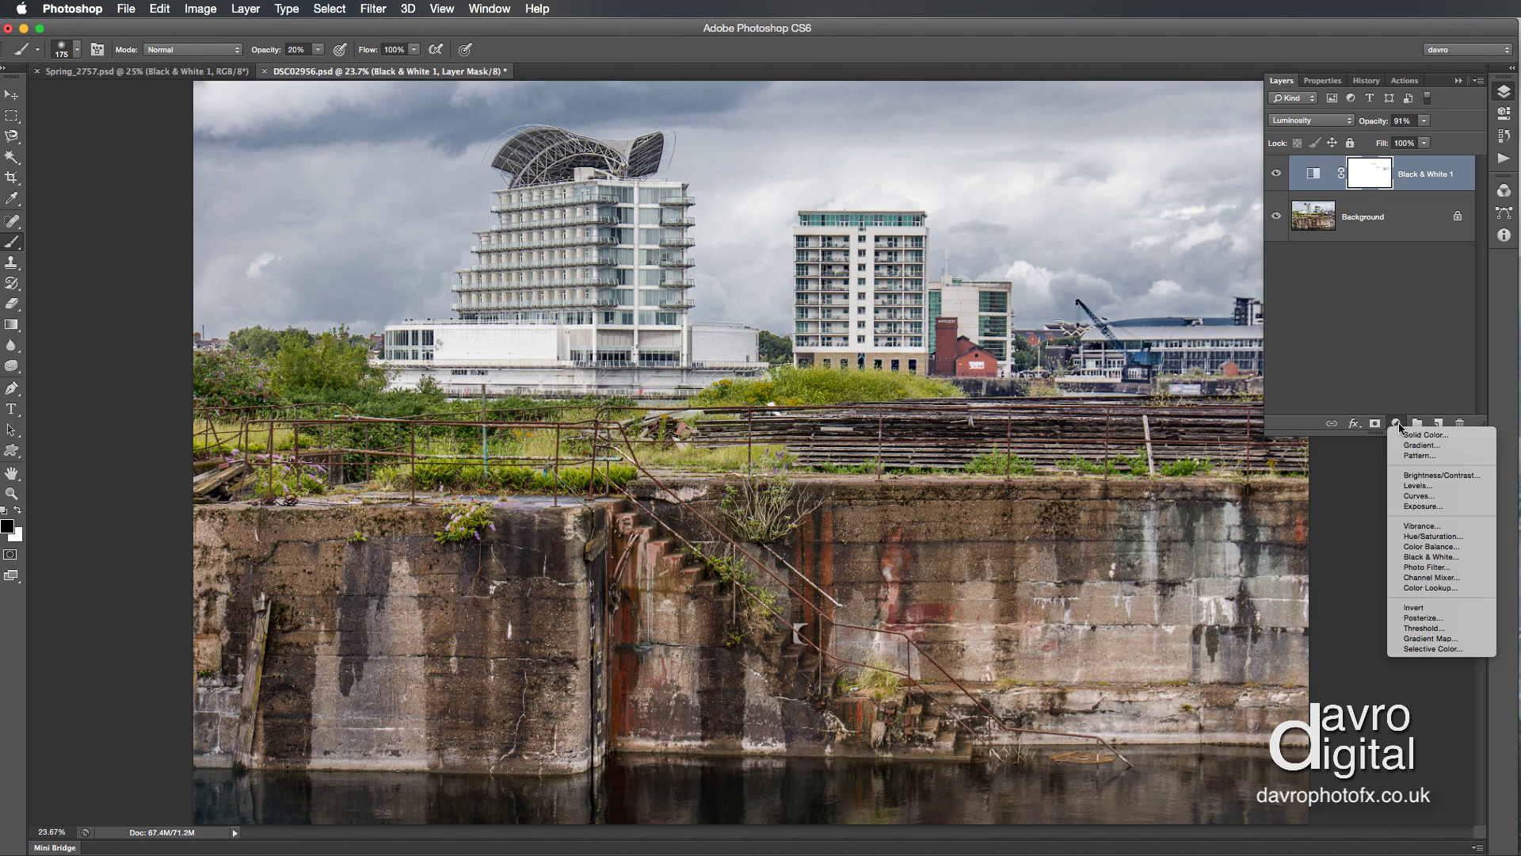
left_click(1420, 487)
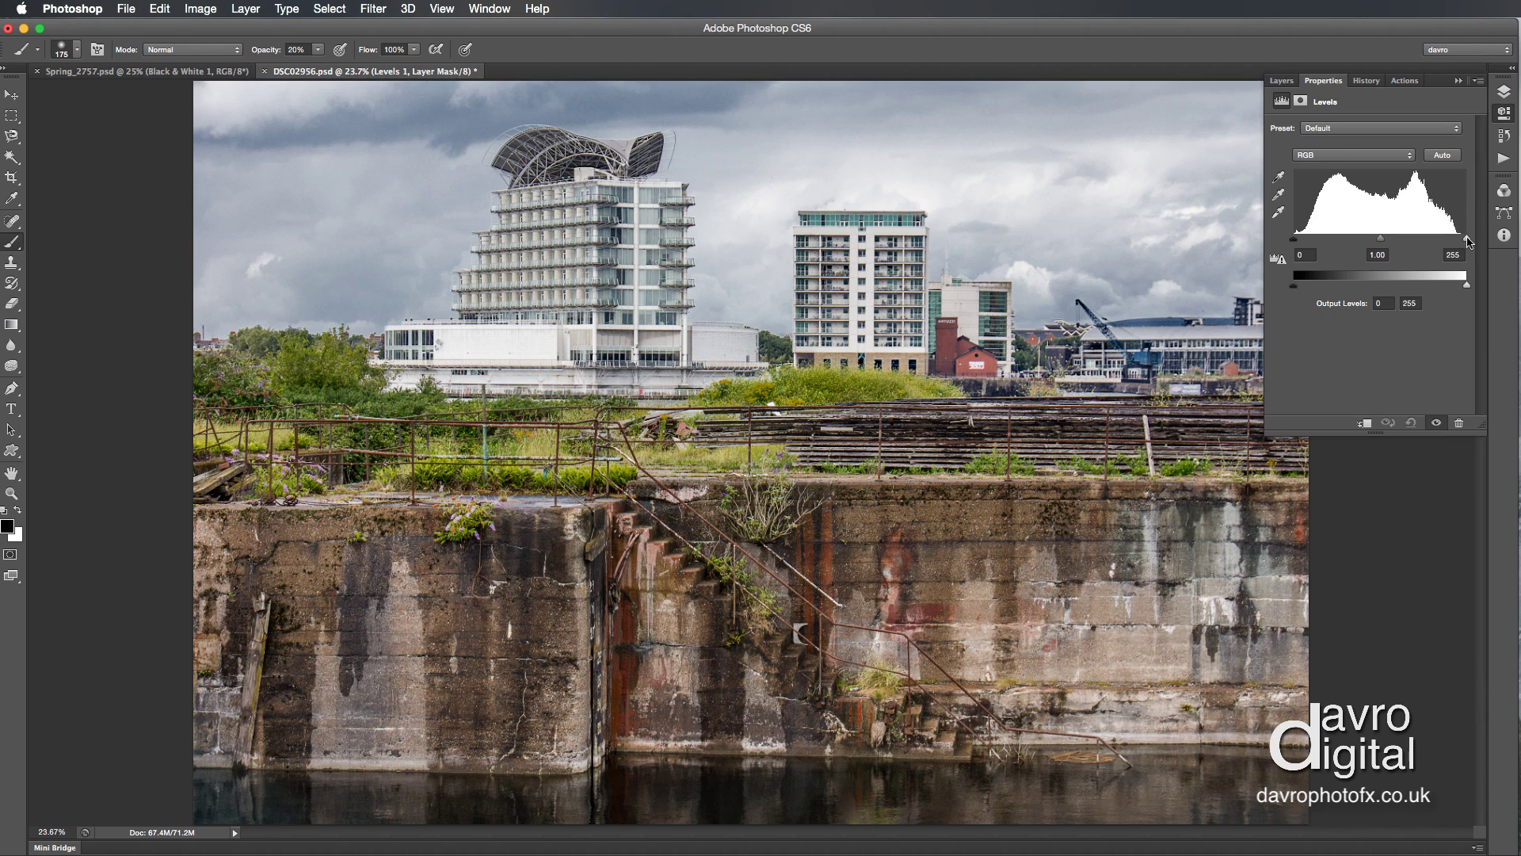
left_click_drag(1468, 242, 1460, 244)
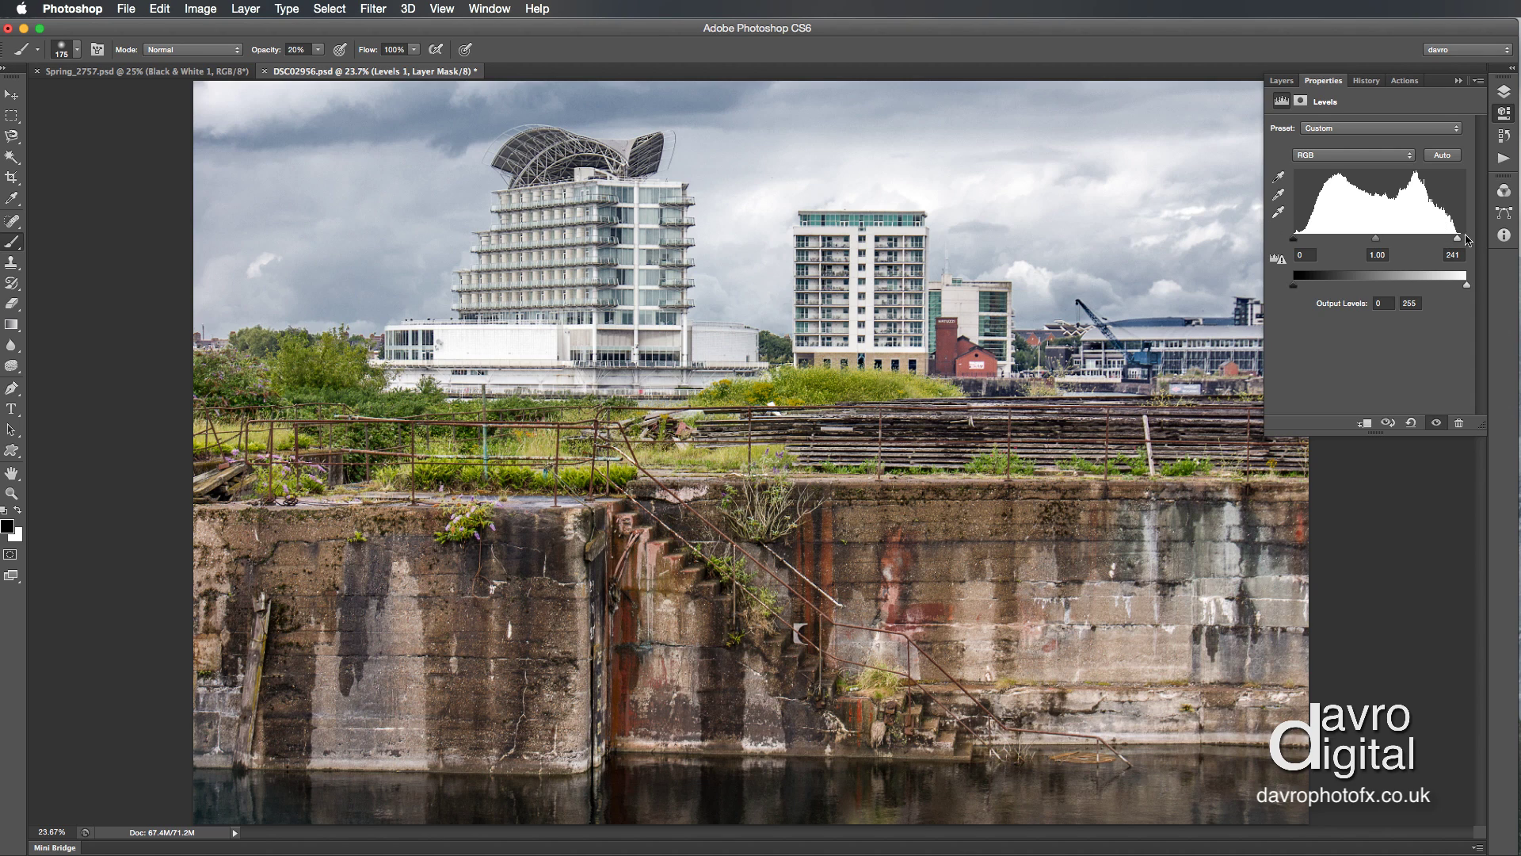
left_click_drag(1458, 239, 1461, 239)
left_click_drag(1295, 239, 1300, 239)
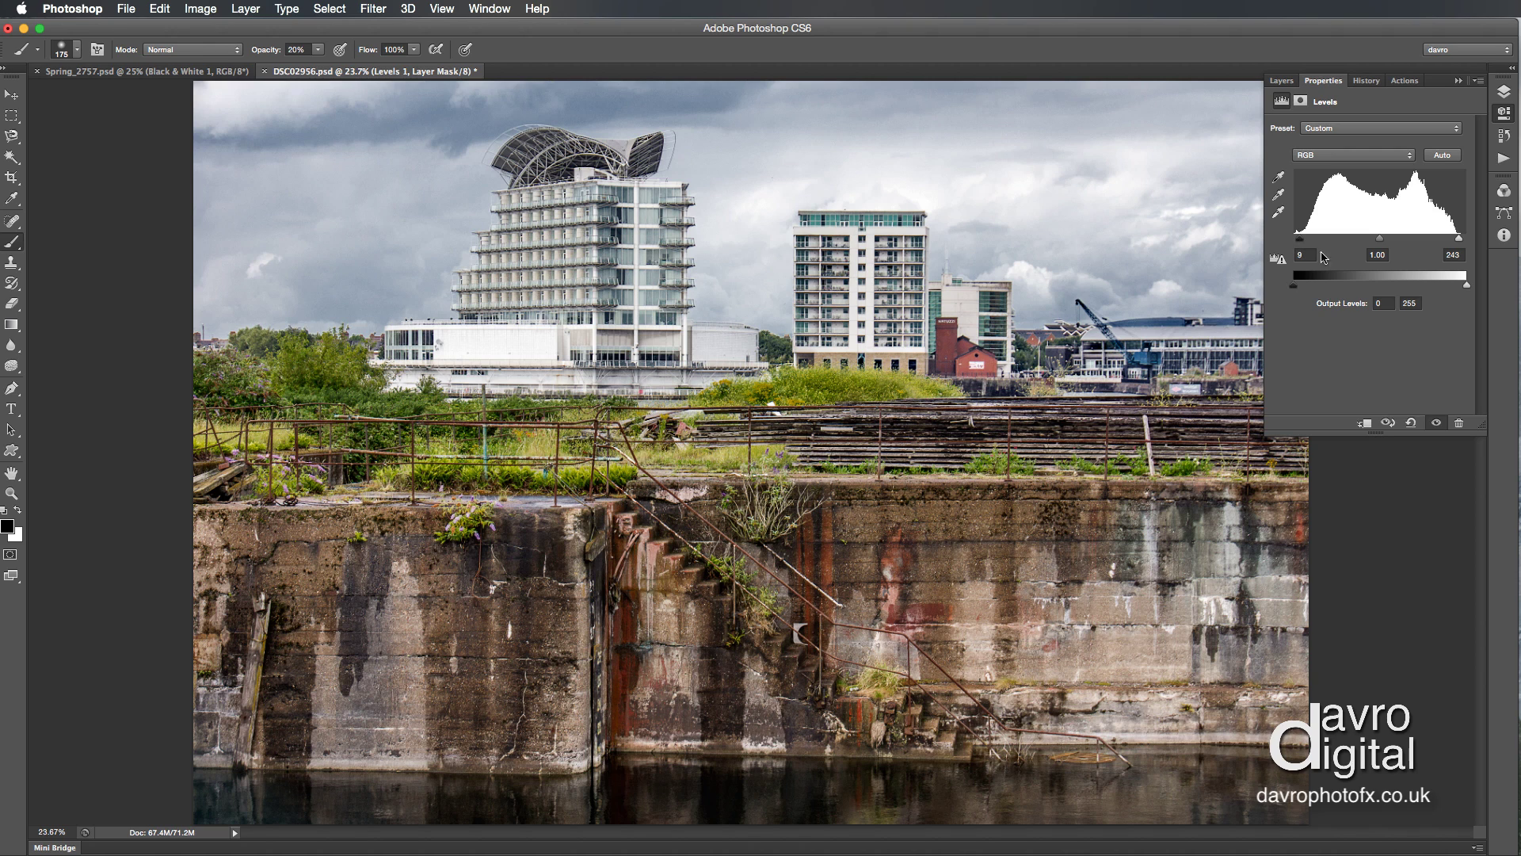
left_click_drag(1379, 241, 1377, 242)
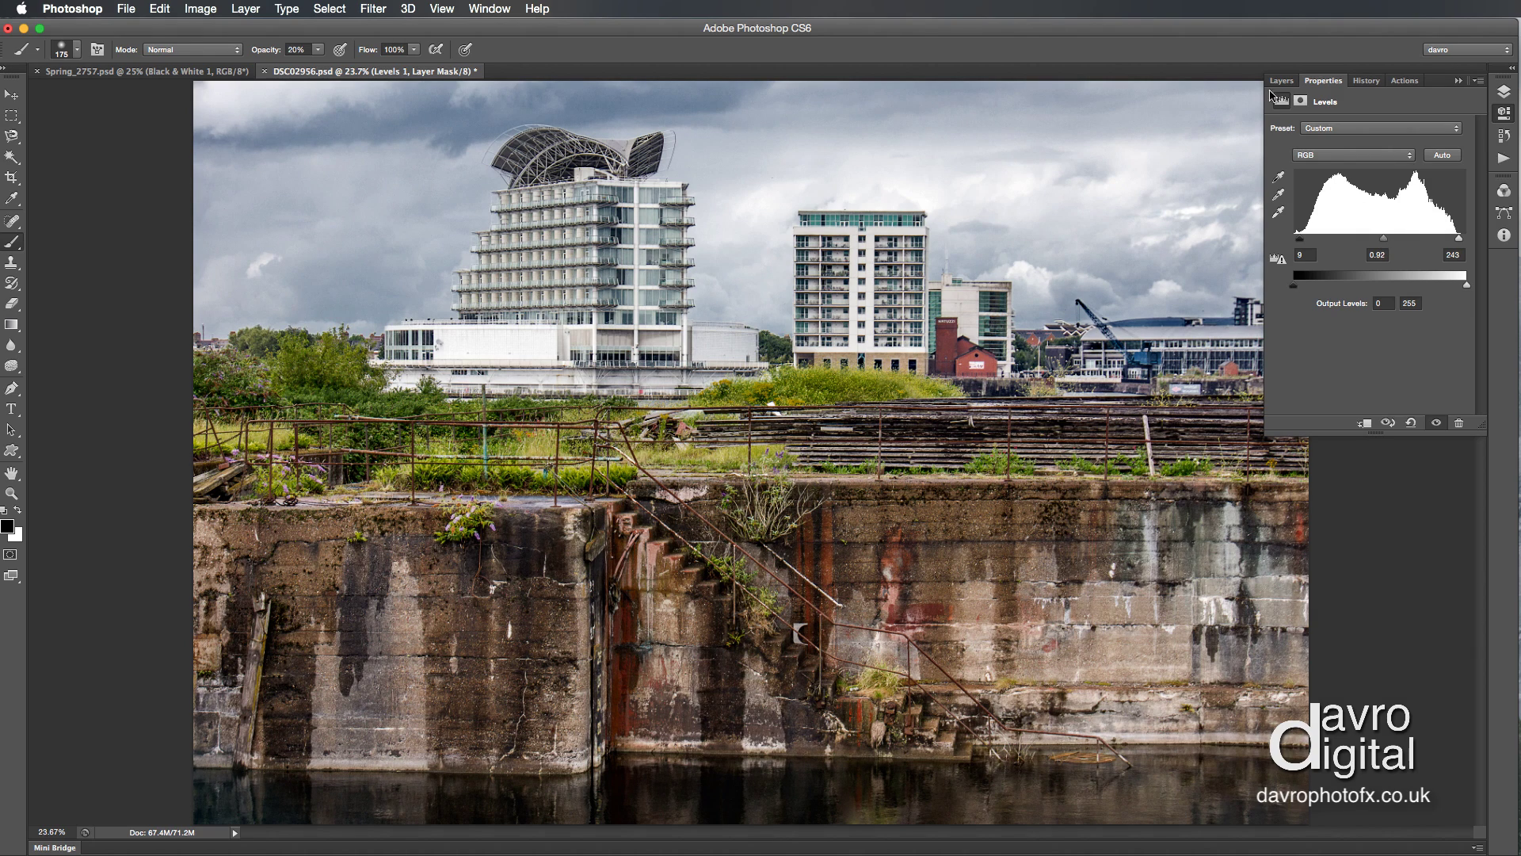
Compare the dock photo with and without Levels 1 and Black & White 1, then switch to Spring_2757.psd
left_click(1281, 80)
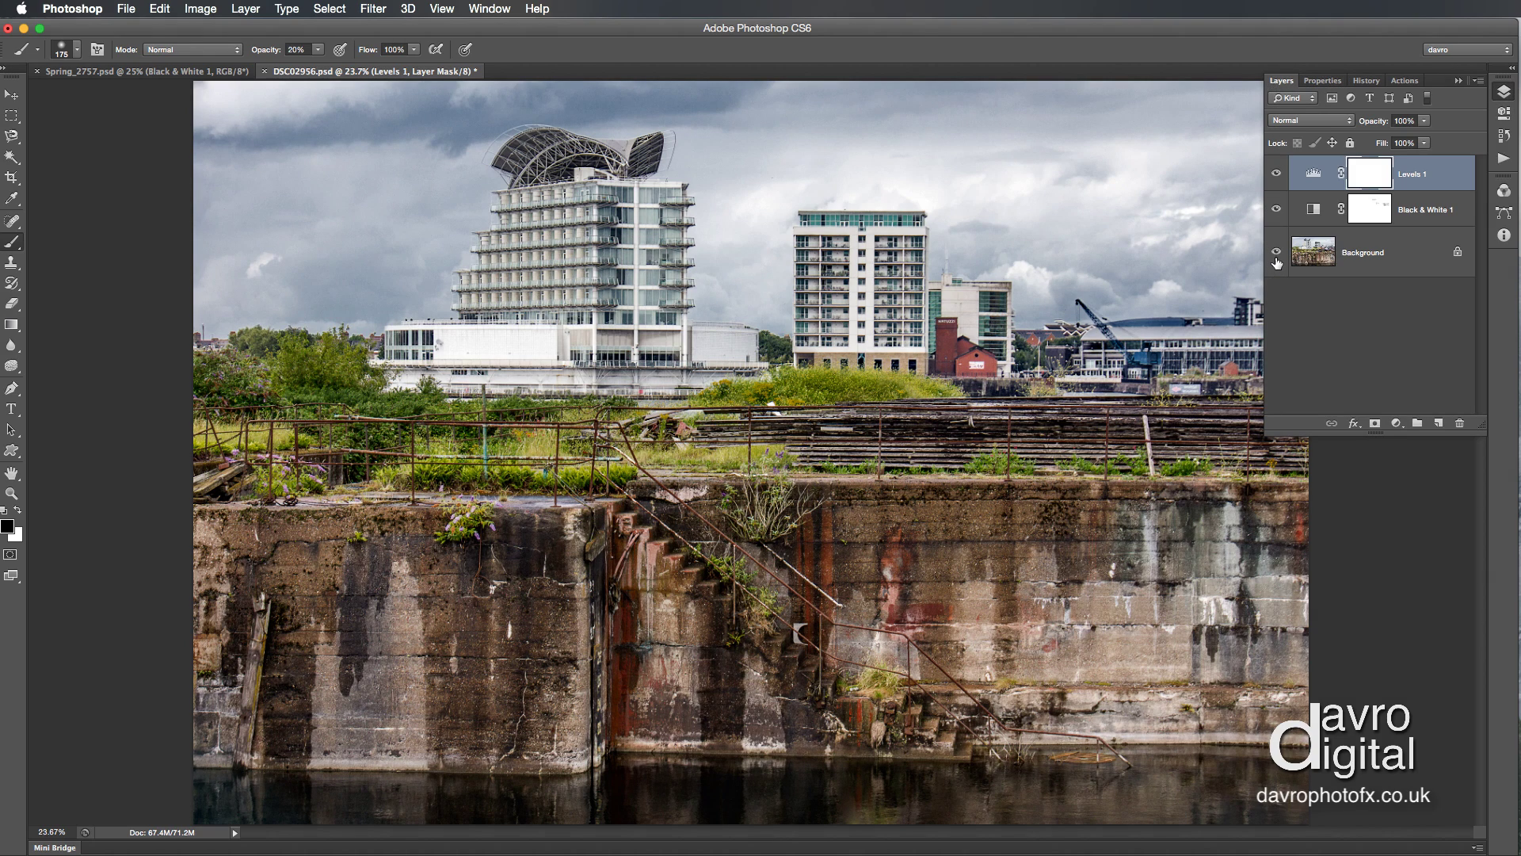
left_click(1276, 254, "alt")
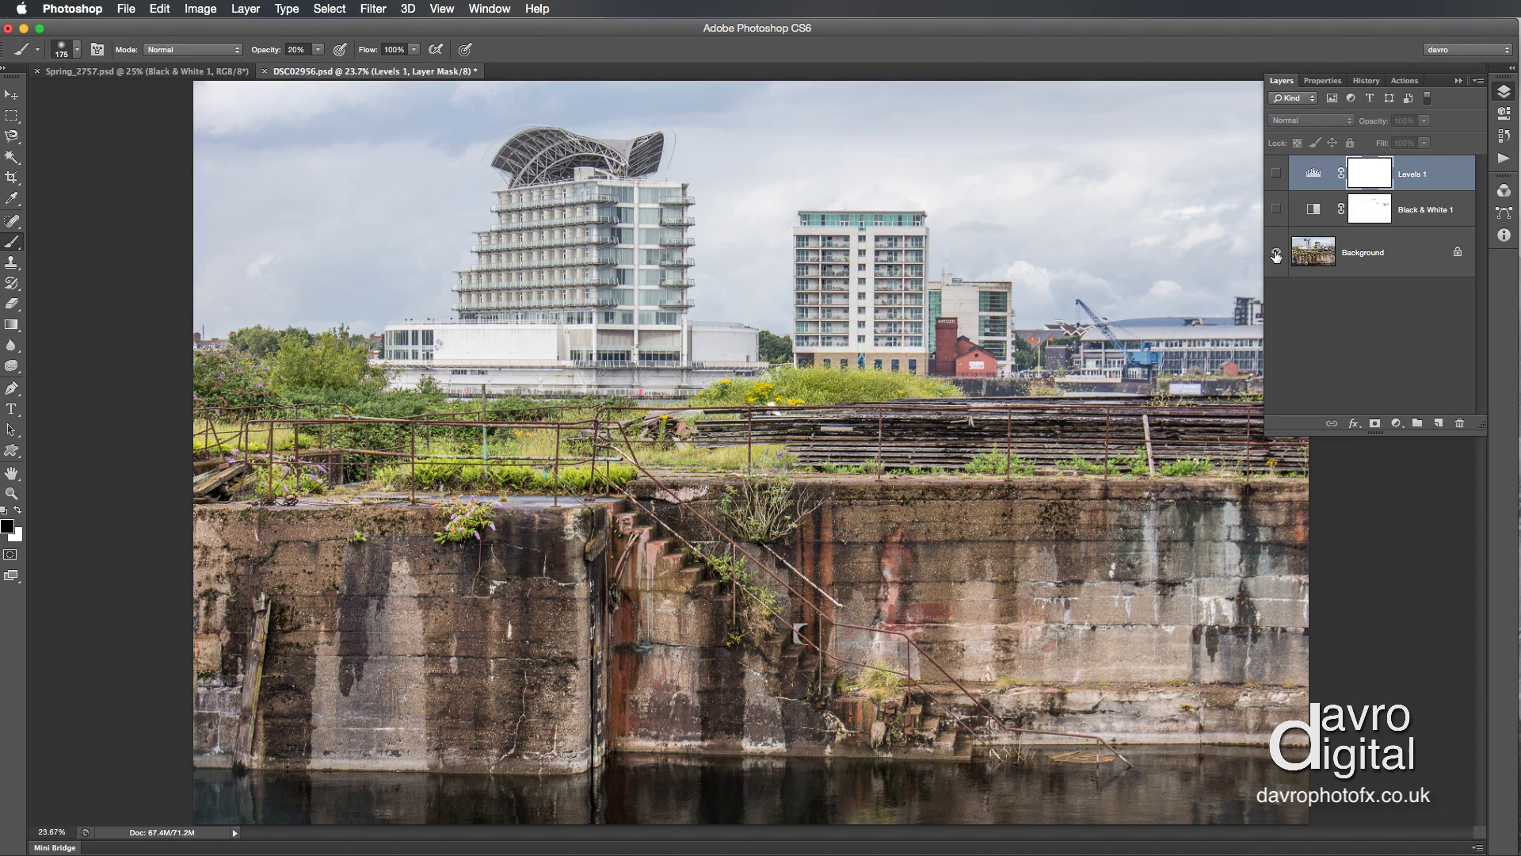
left_click(1276, 210)
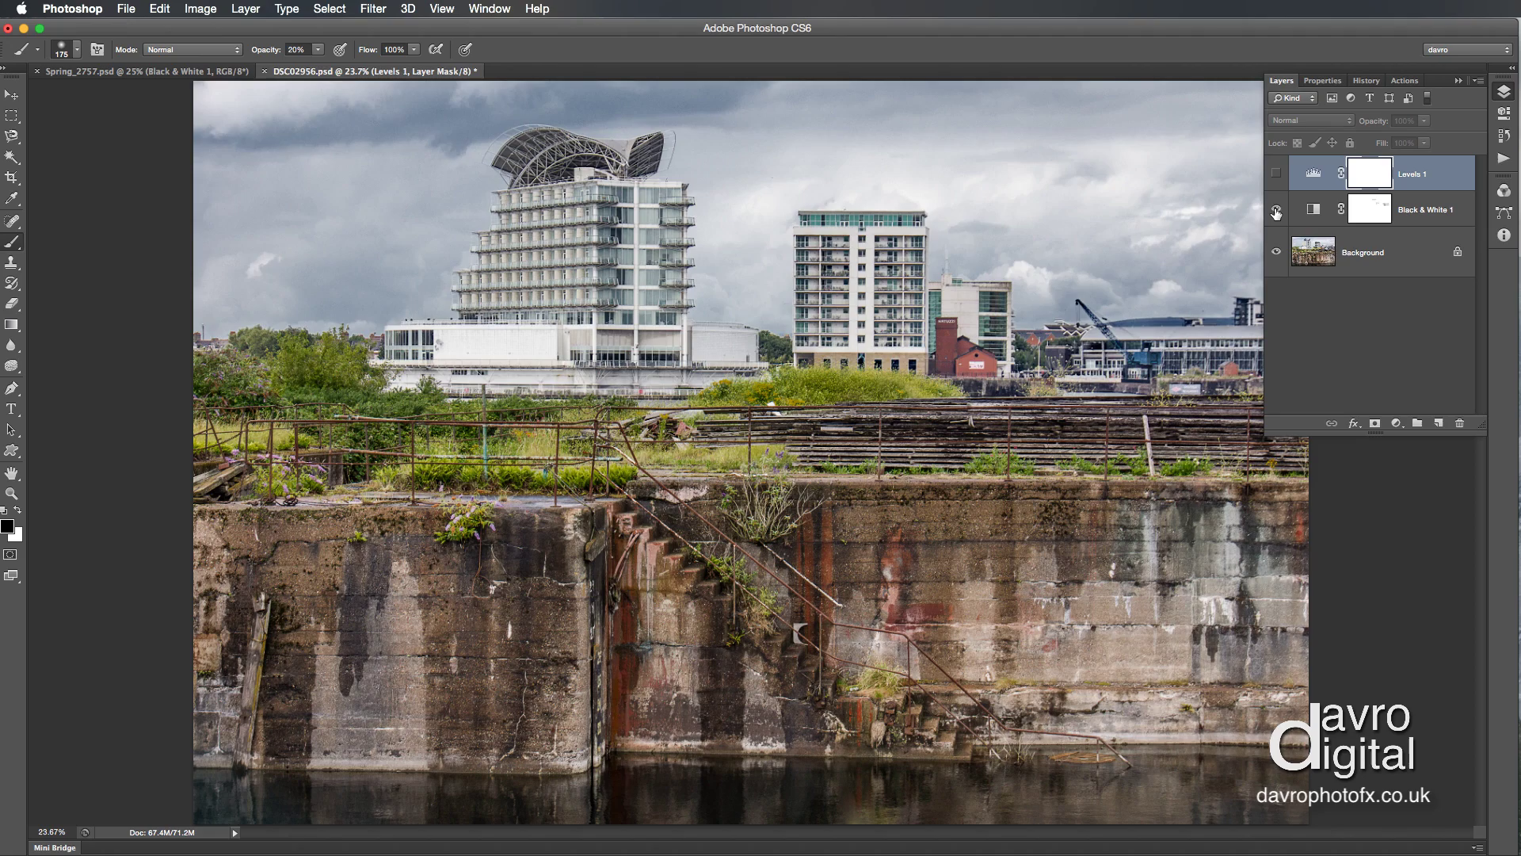
left_click(1275, 211)
left_click(1277, 210)
left_click(1277, 211)
left_click(1277, 211)
left_click(1276, 173)
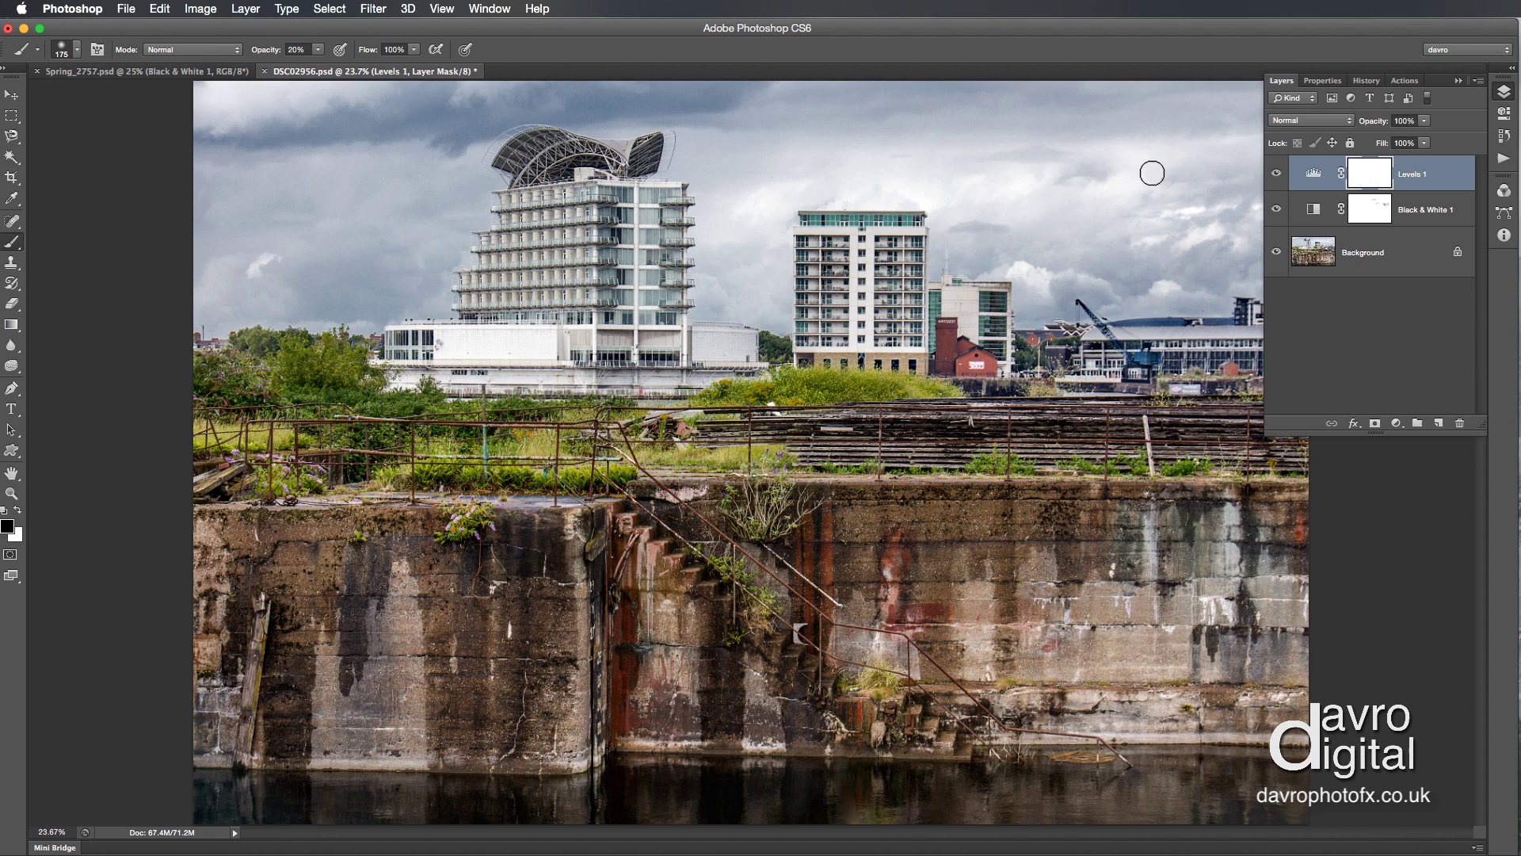
left_click(114, 73)
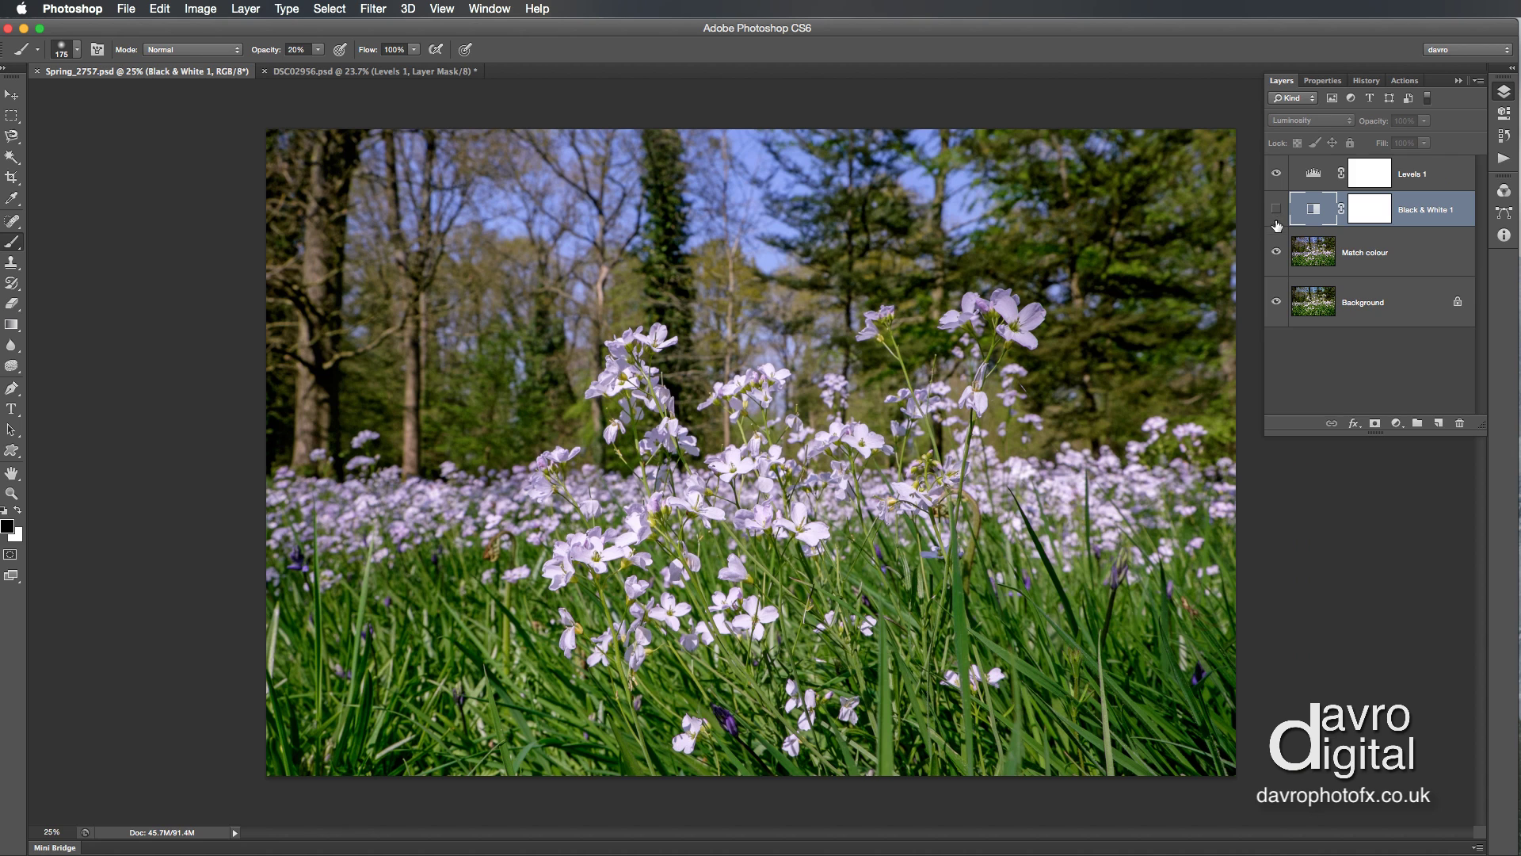
Toggle the flower photo's Levels and Black & White layers to compare their effect
left_click(1276, 252)
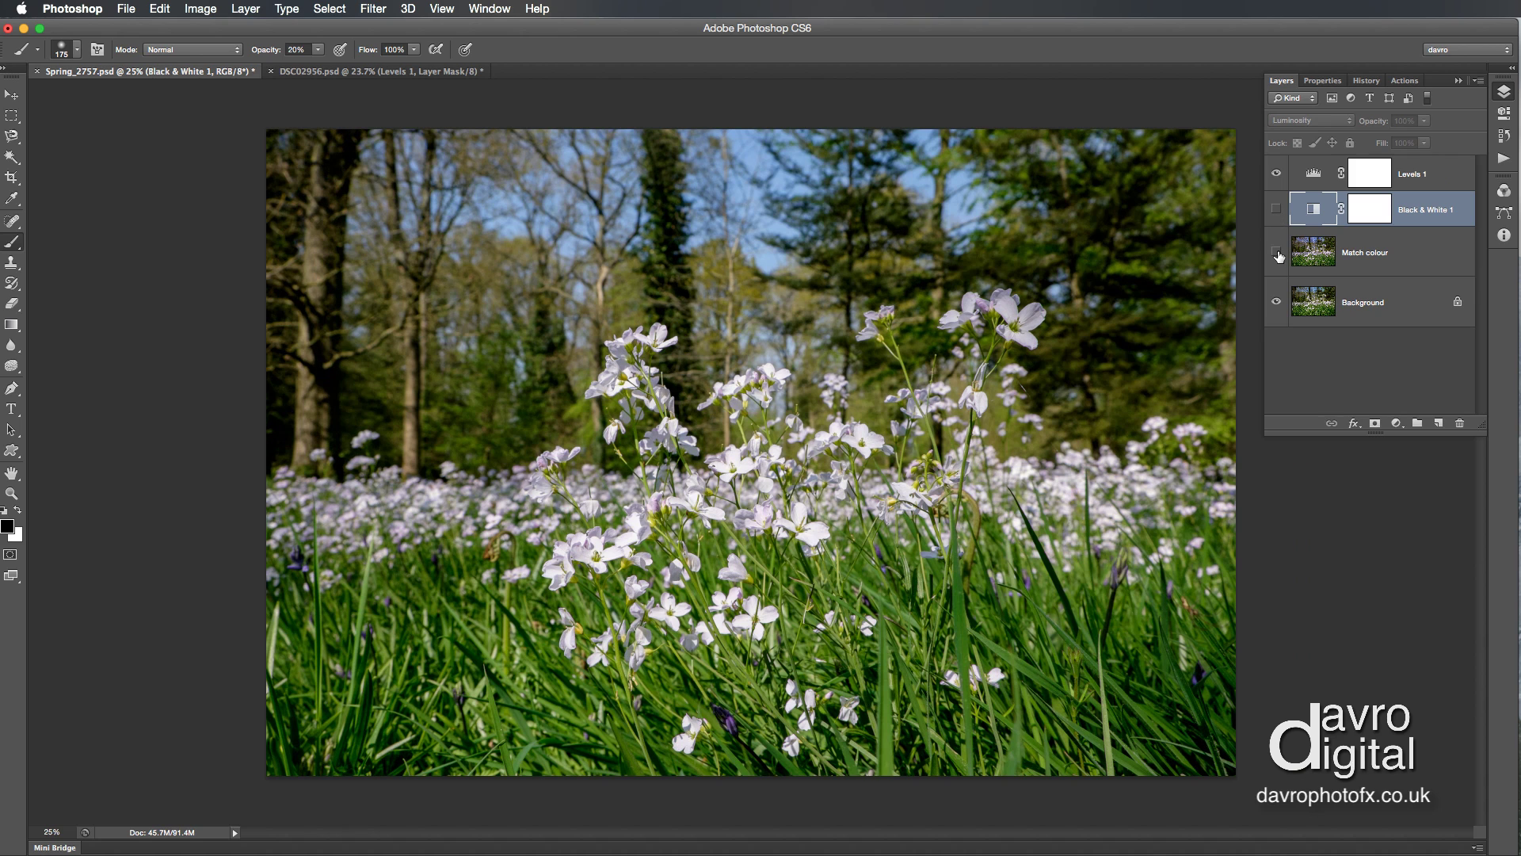
left_click(1275, 174)
left_click(1276, 174)
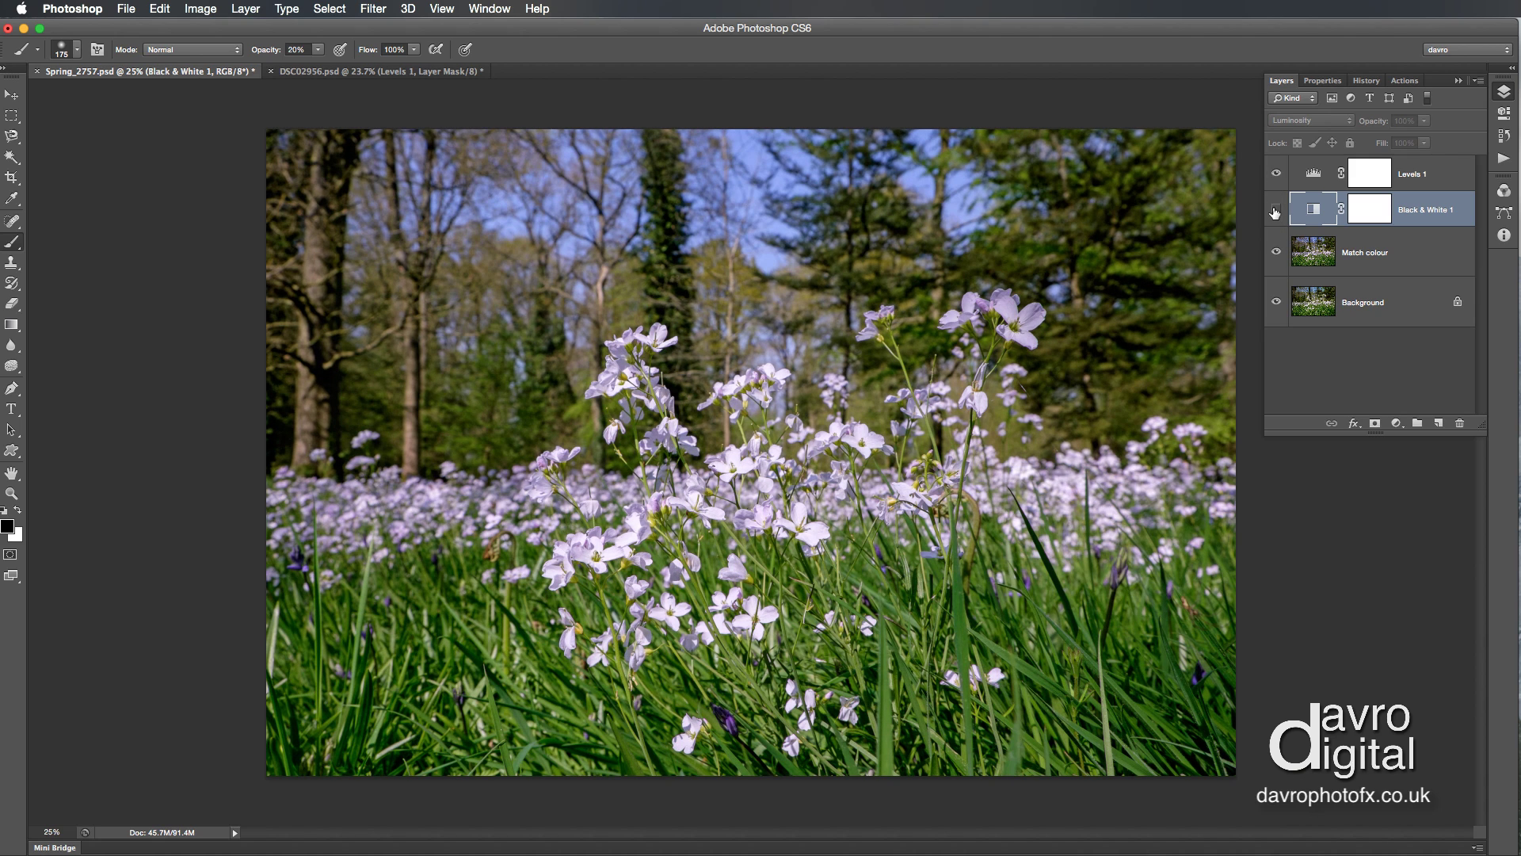
left_click(1276, 210)
left_click(1276, 211)
left_click(1275, 211)
Set the flower photo's Black & White Greens to -77, Yellows 109 and Cyans 57, then select its mask
double_click(1308, 209)
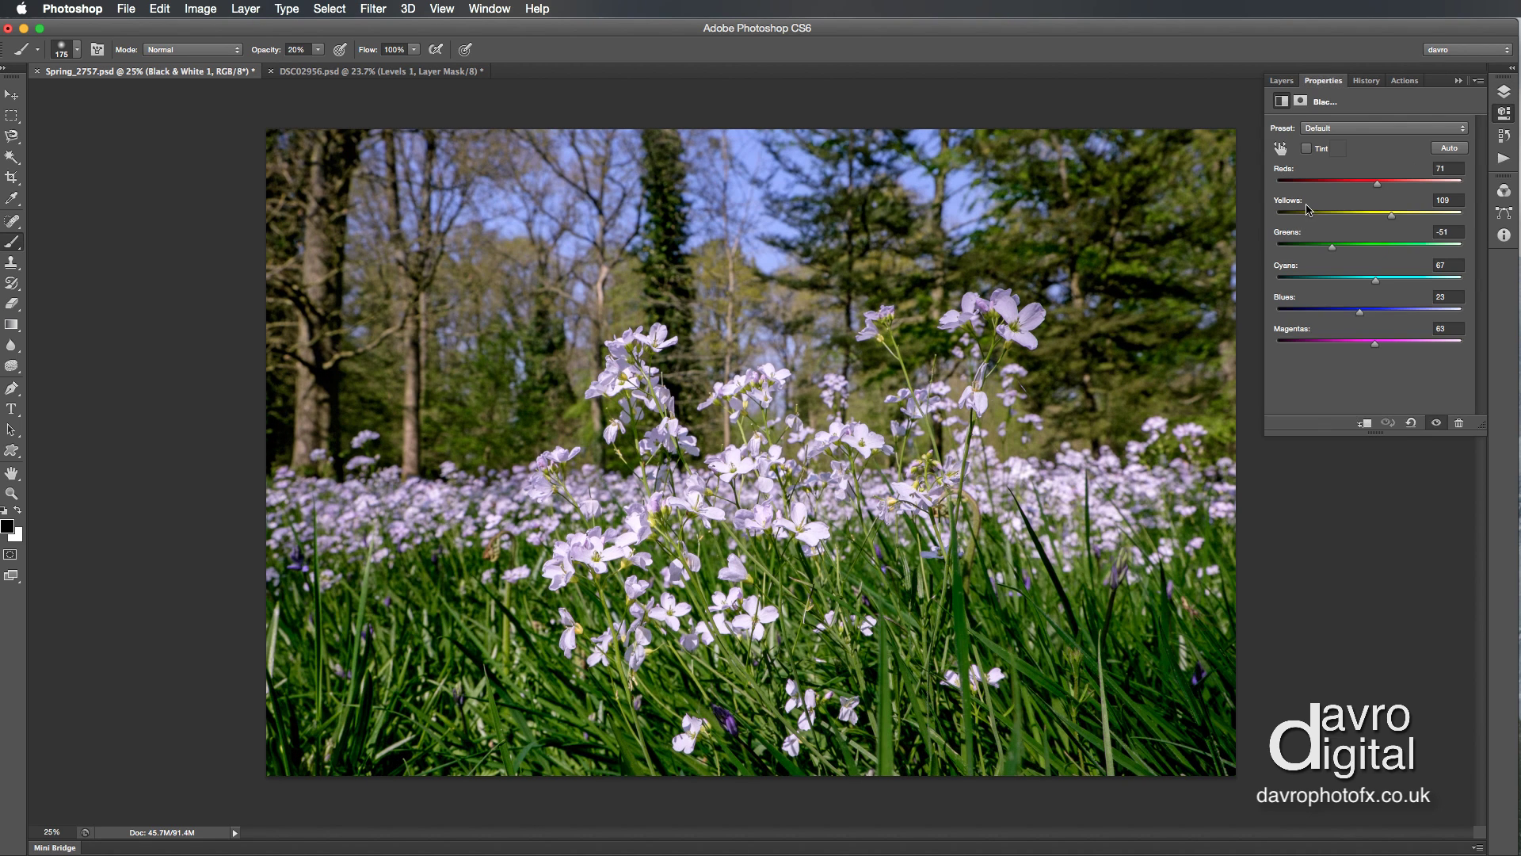
left_click_drag(1331, 250, 1322, 251)
left_click_drag(1394, 218, 1391, 213)
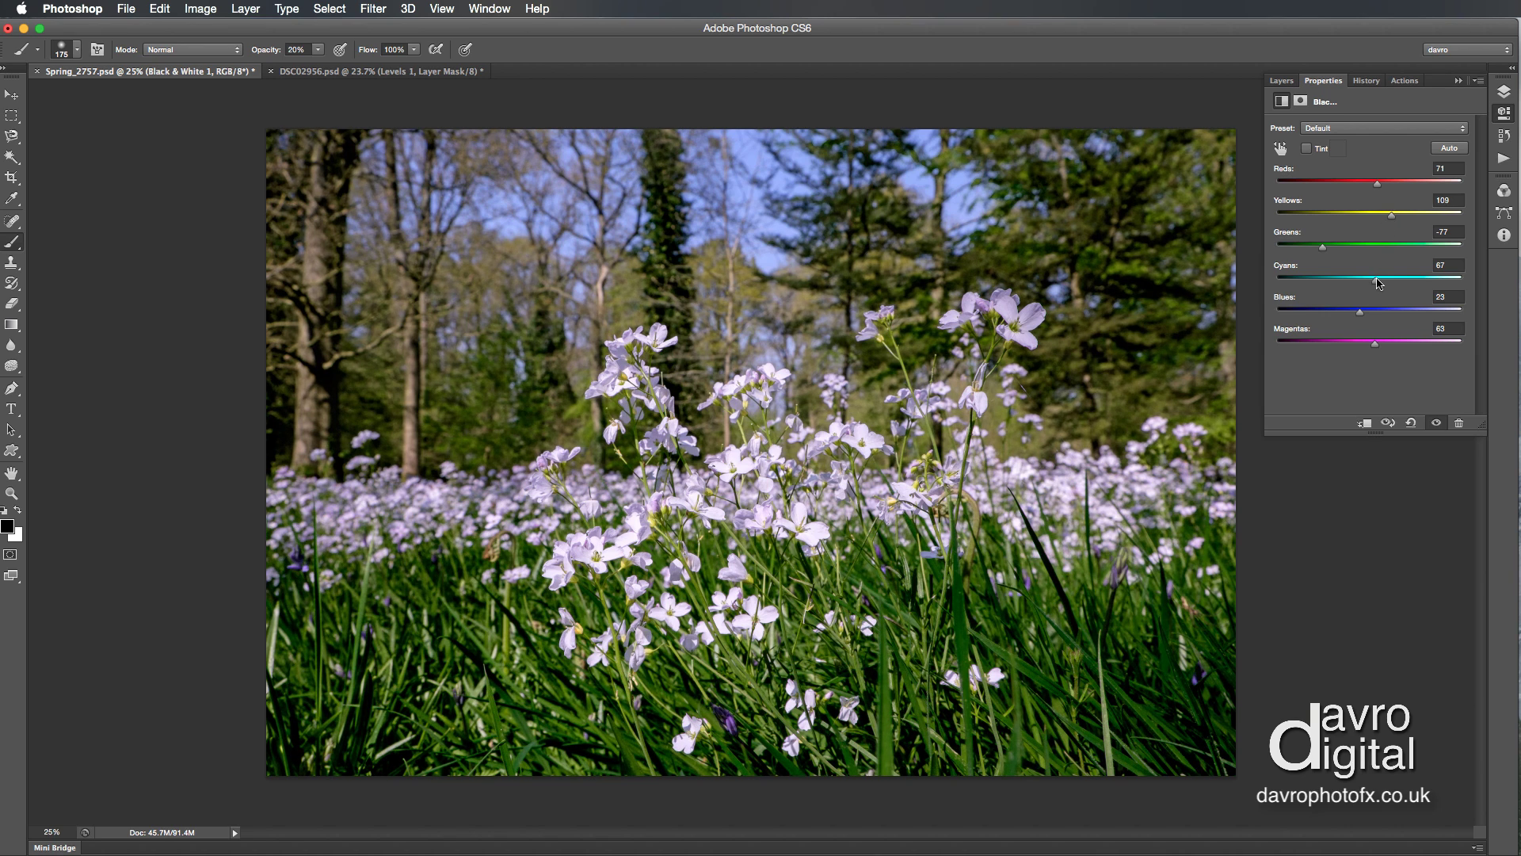
mouse_move(1379, 282)
left_mouse_down()
mouse_move(1350, 281)
mouse_move(1370, 284)
left_mouse_up()
left_click(1281, 80)
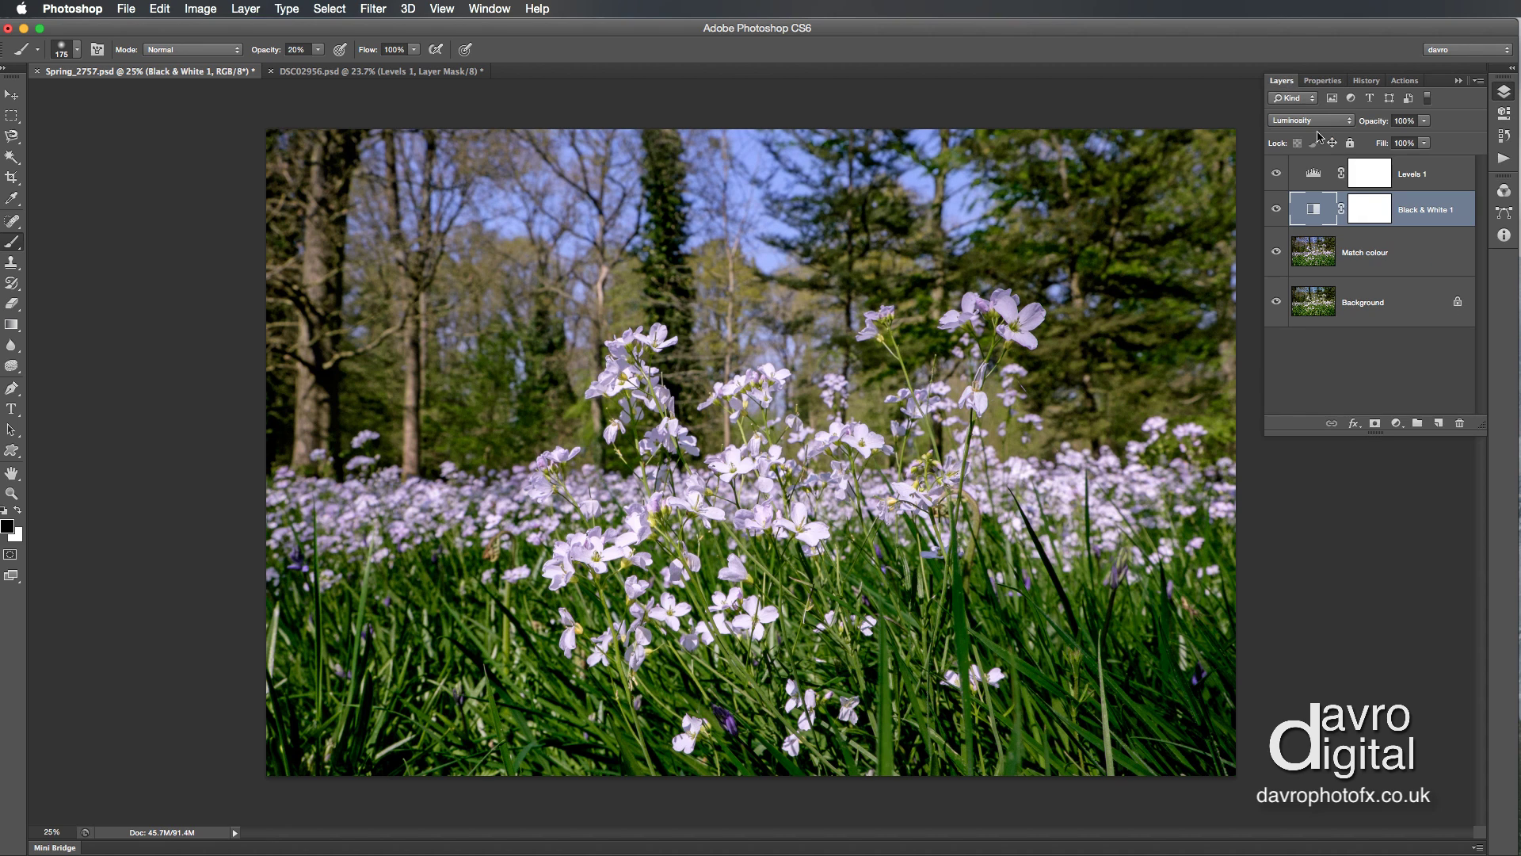
left_click(1367, 209)
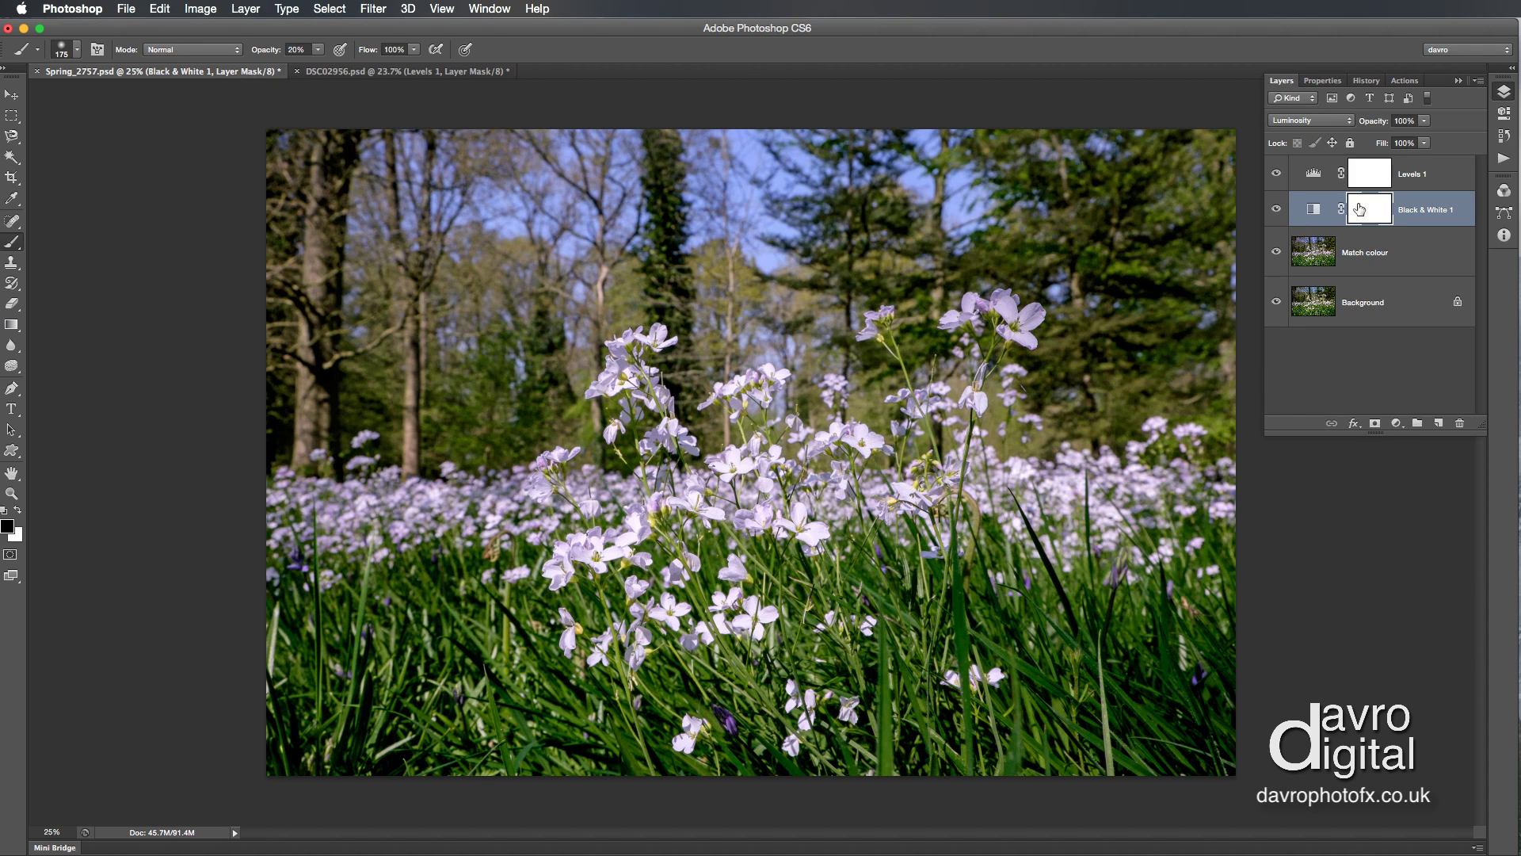
Draw a black-to-white gradient on the Black & White 1 mask, compare, then return to DSC02956.psd
left_click(11, 326)
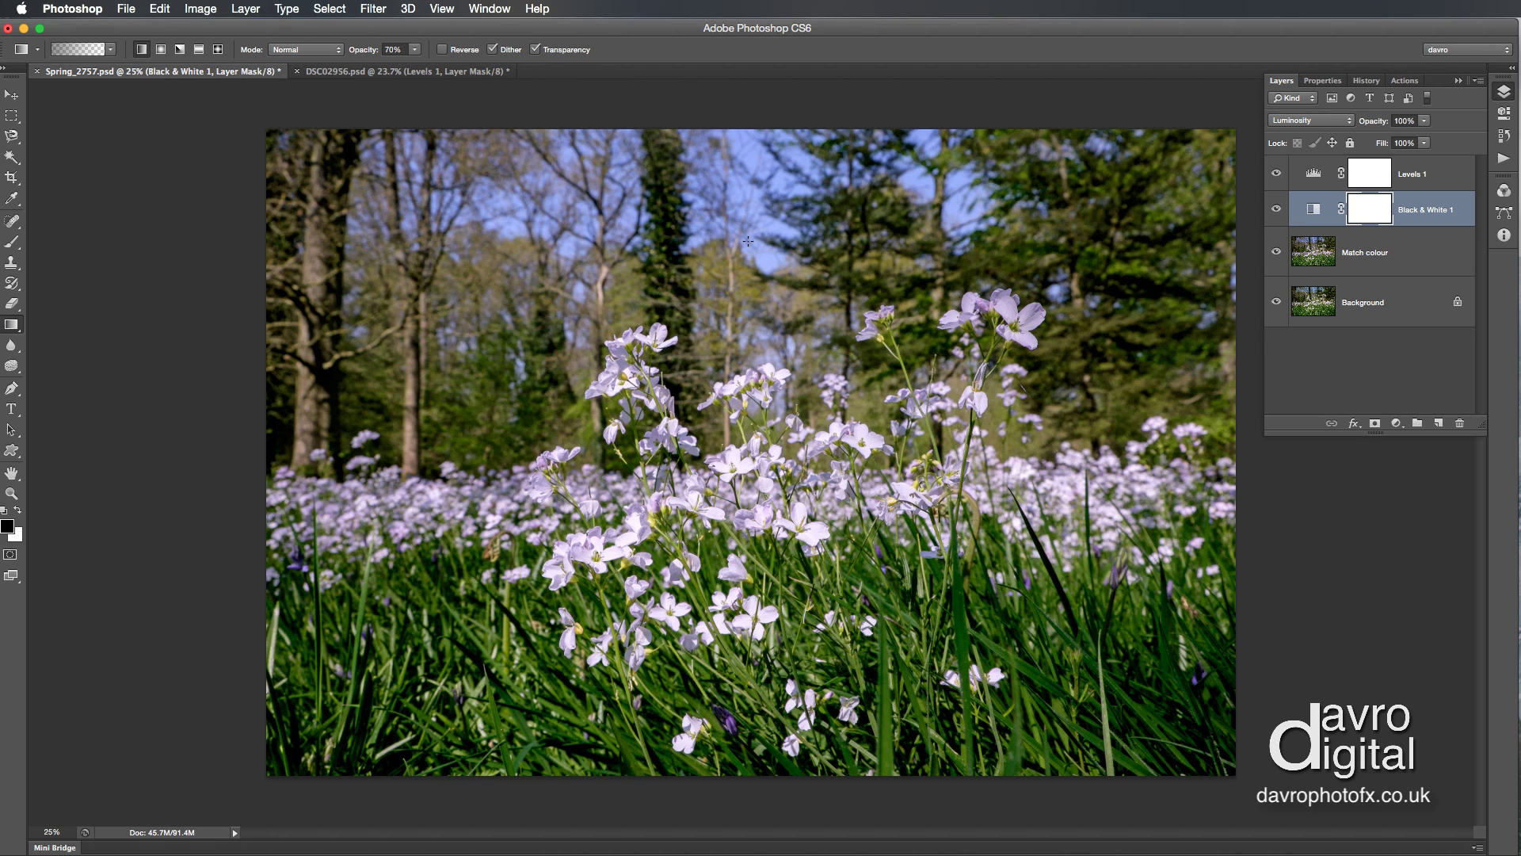
left_click_drag(742, 339, 738, 359)
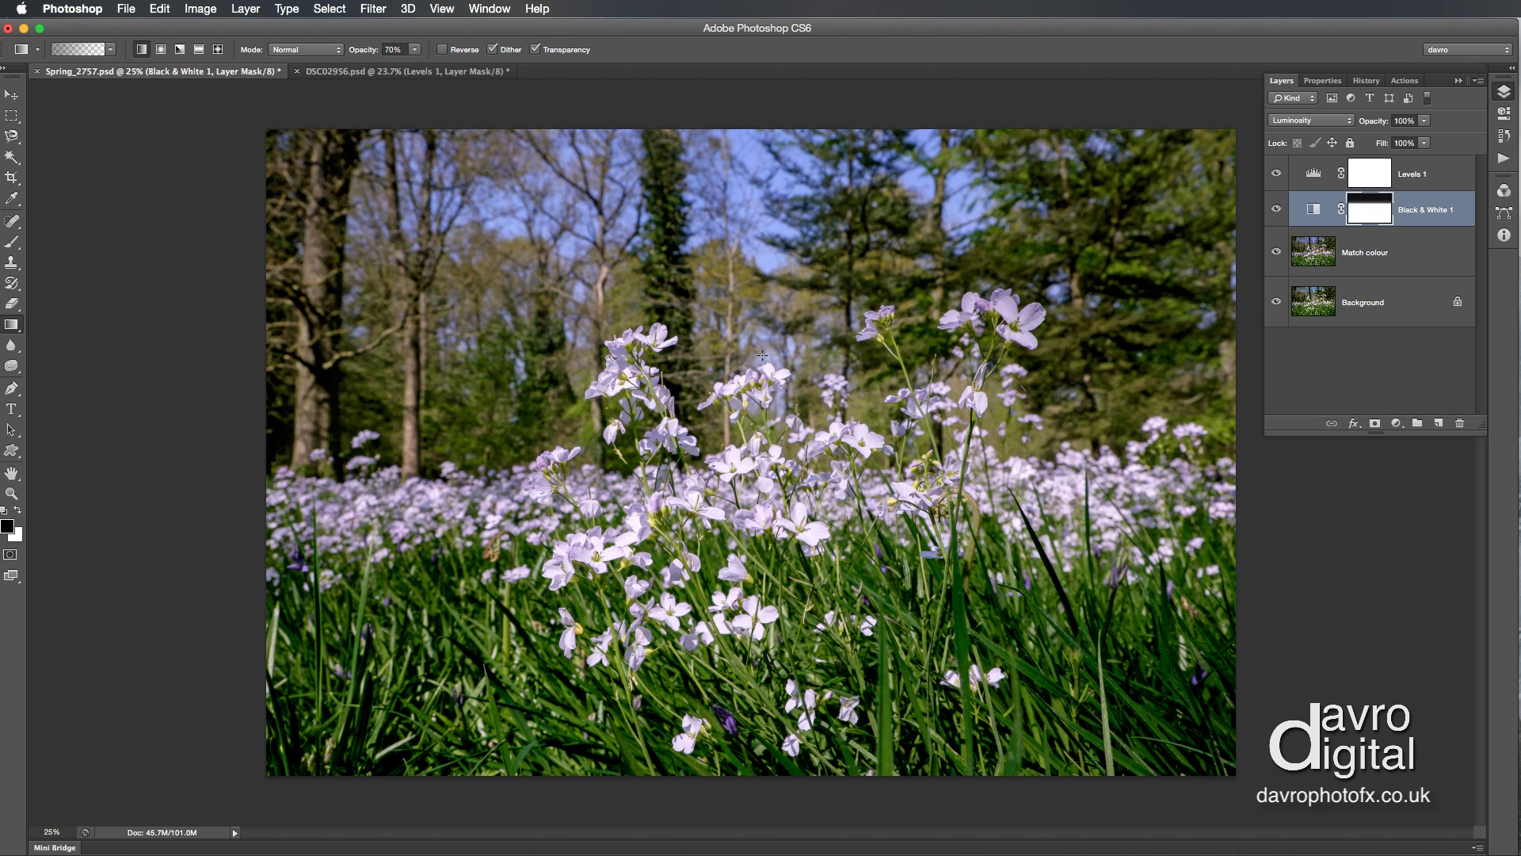
left_click(1277, 210)
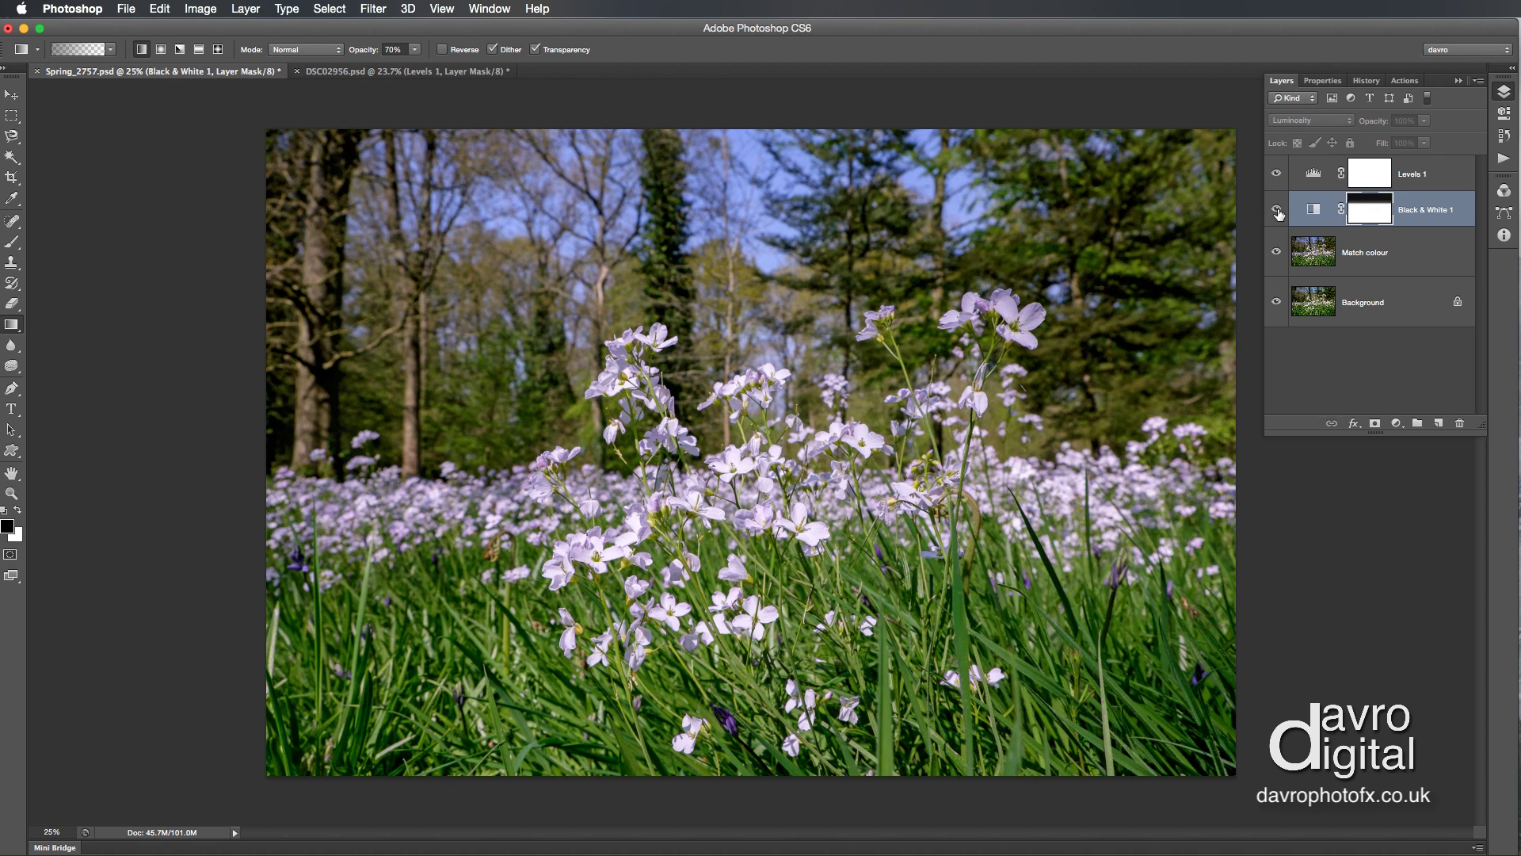
left_click(1277, 211)
left_click(1277, 210)
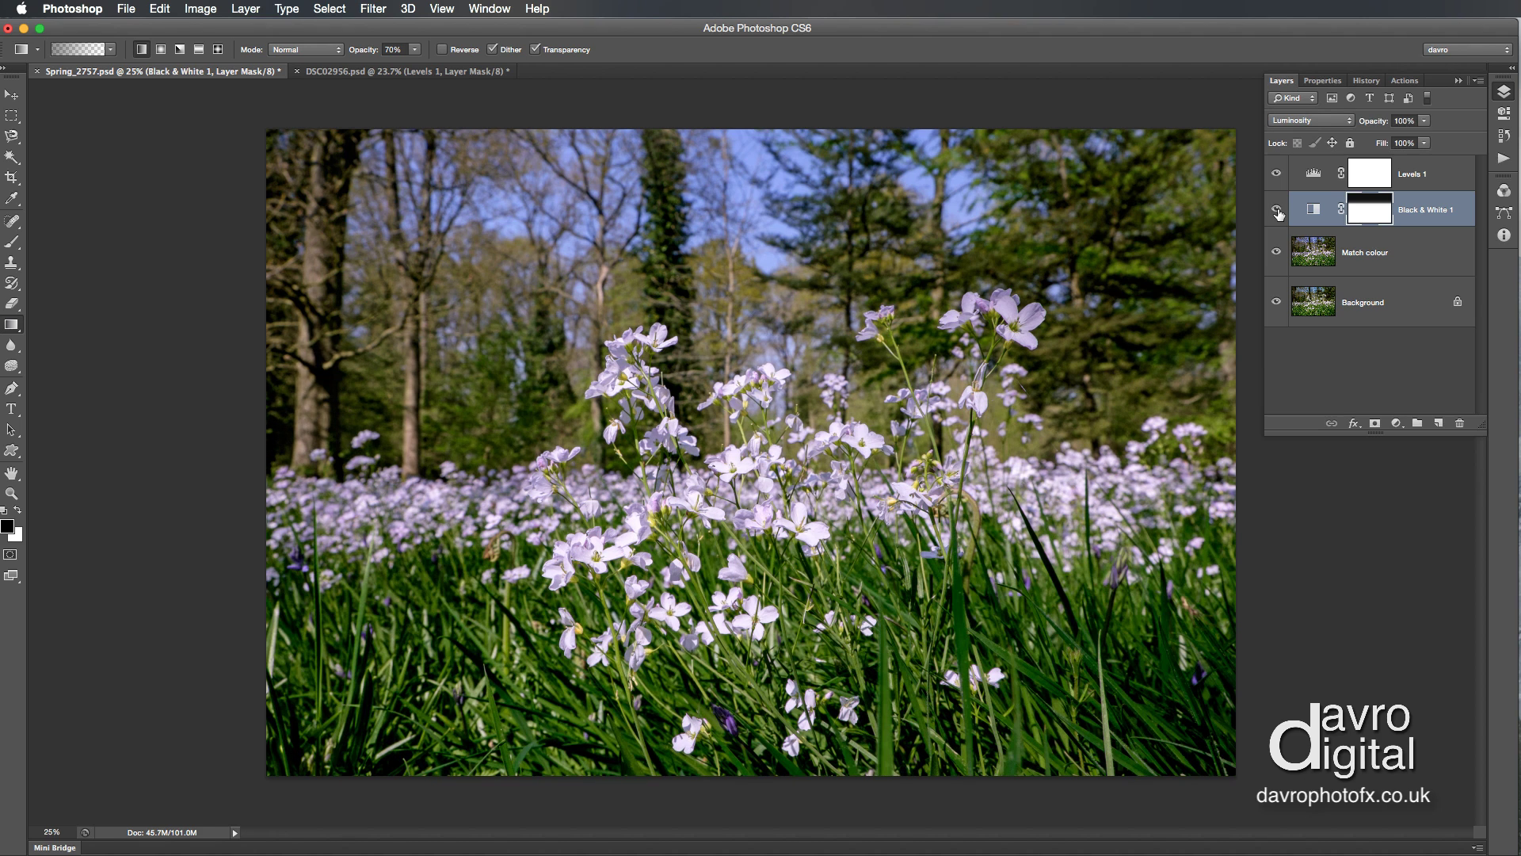
left_click(1277, 211)
left_click(409, 71)
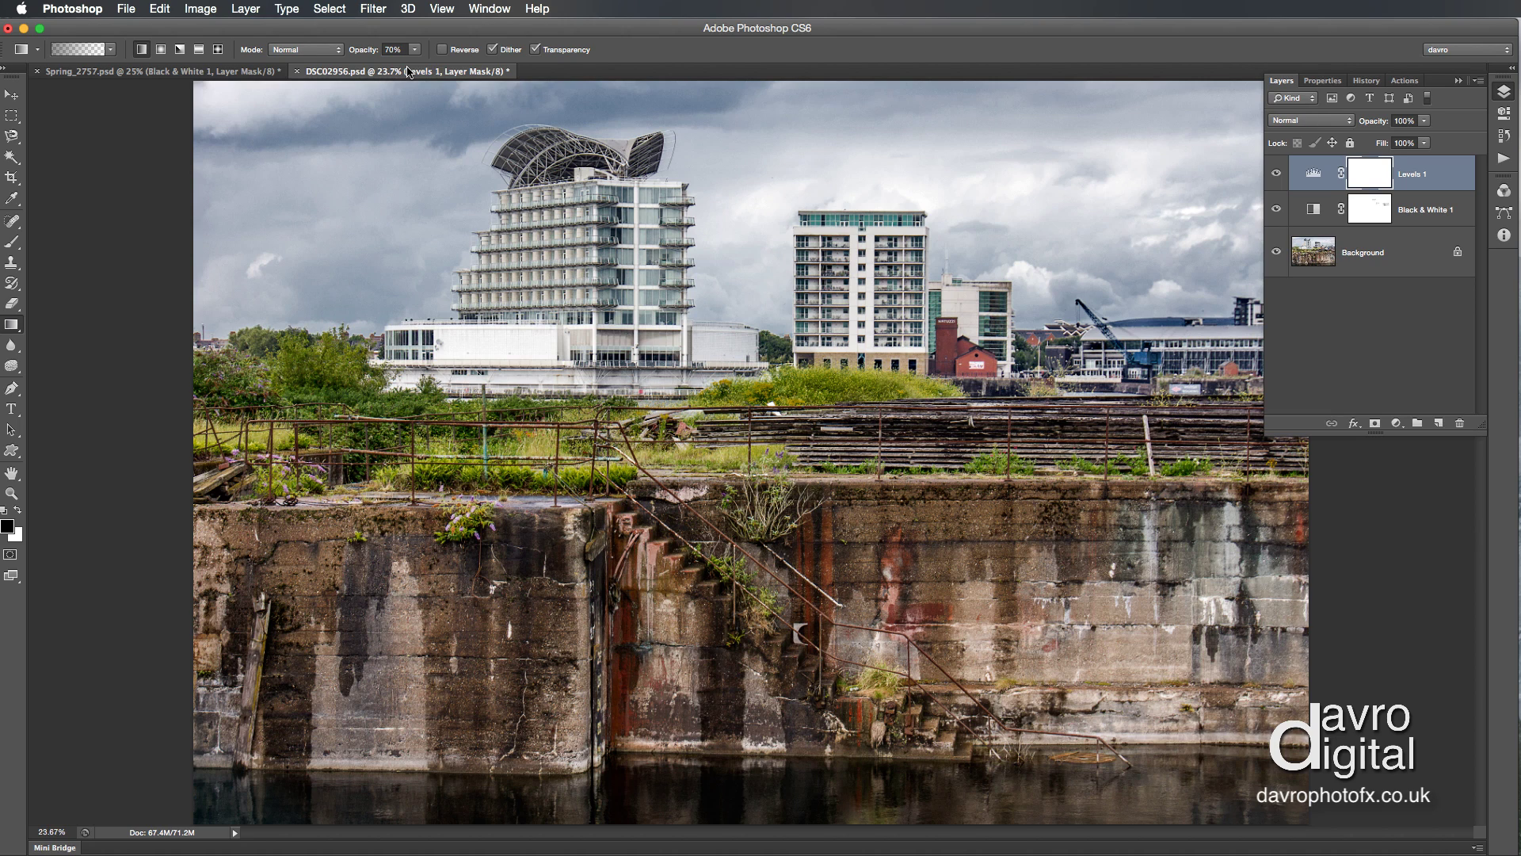